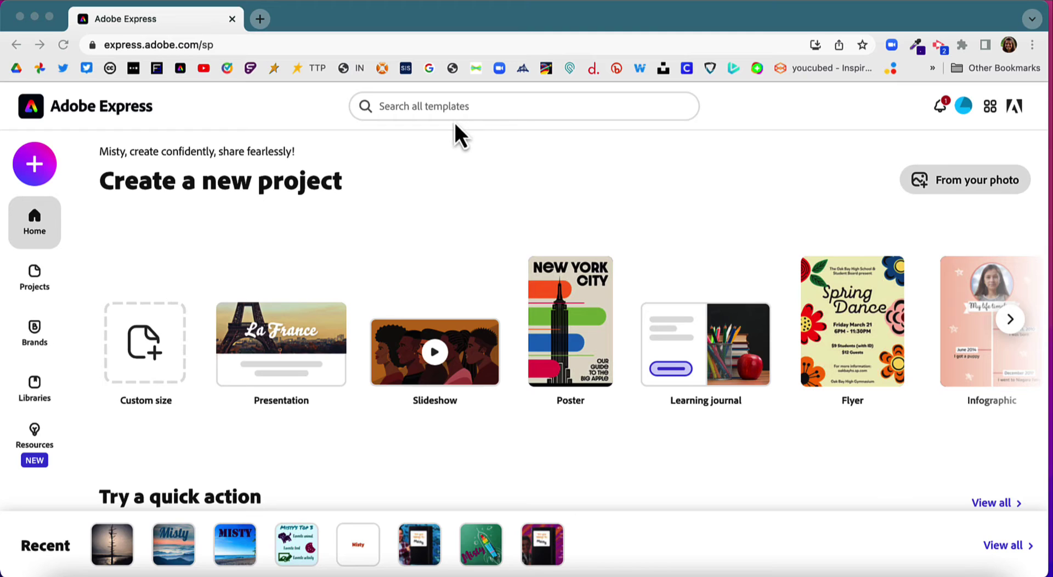
# Create a new blank project using the standard Landscape size and dismiss the template suggestions
pyautogui.click(151, 349)
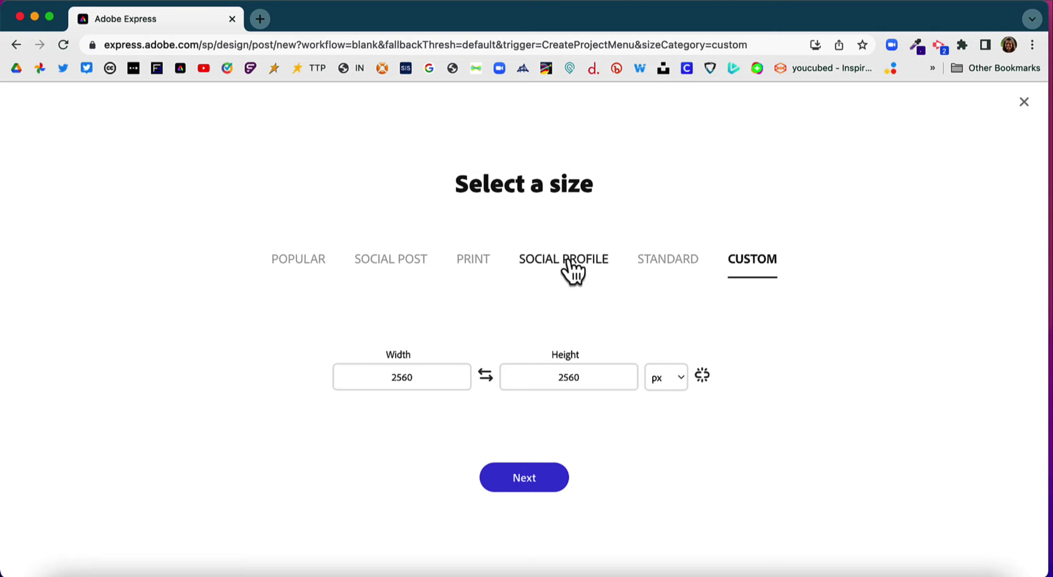
pyautogui.click(656, 262)
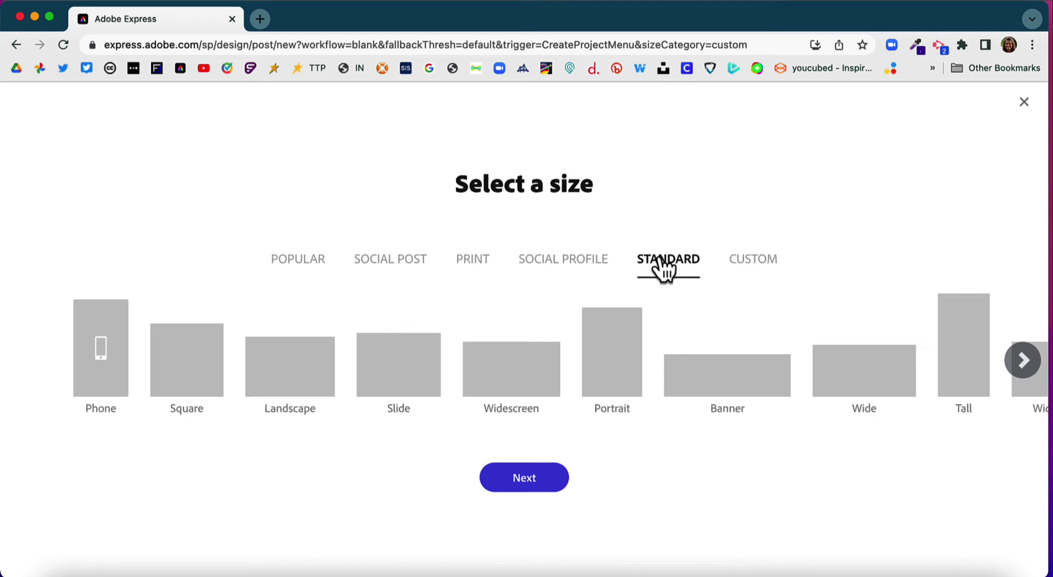
pyautogui.click(760, 277)
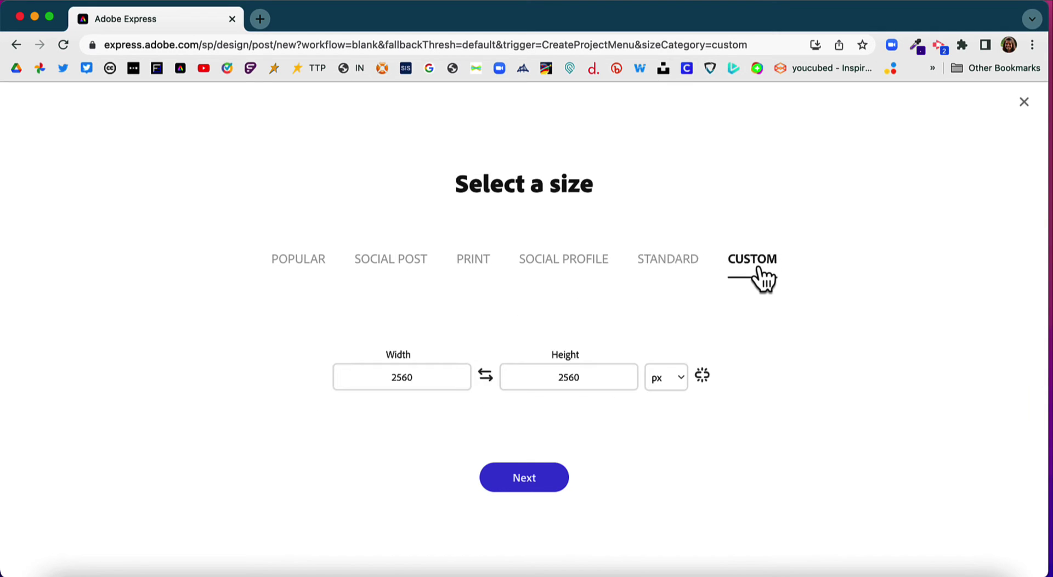
pyautogui.click(683, 265)
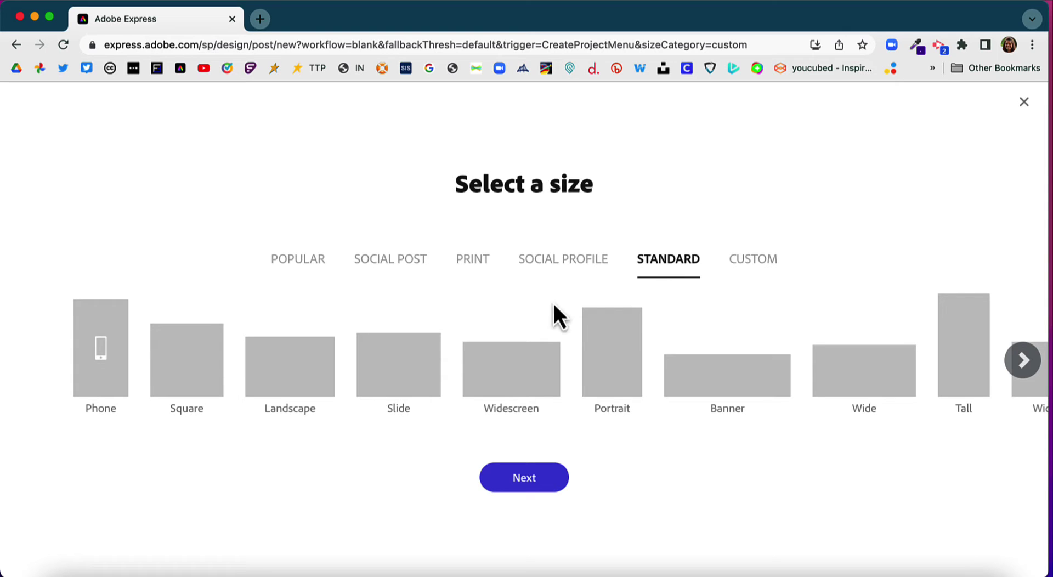
pyautogui.click(286, 367)
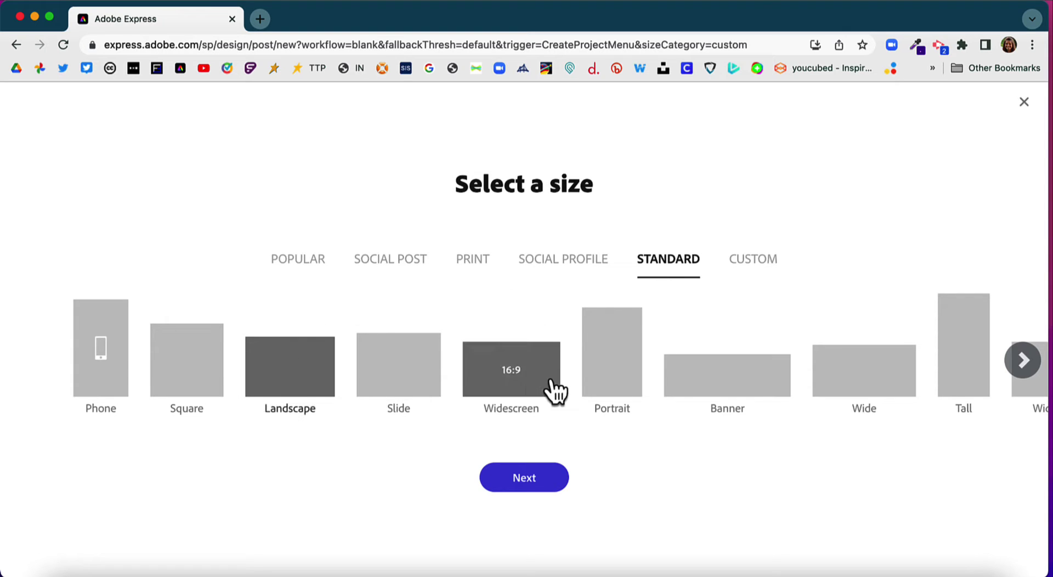
pyautogui.click(528, 480)
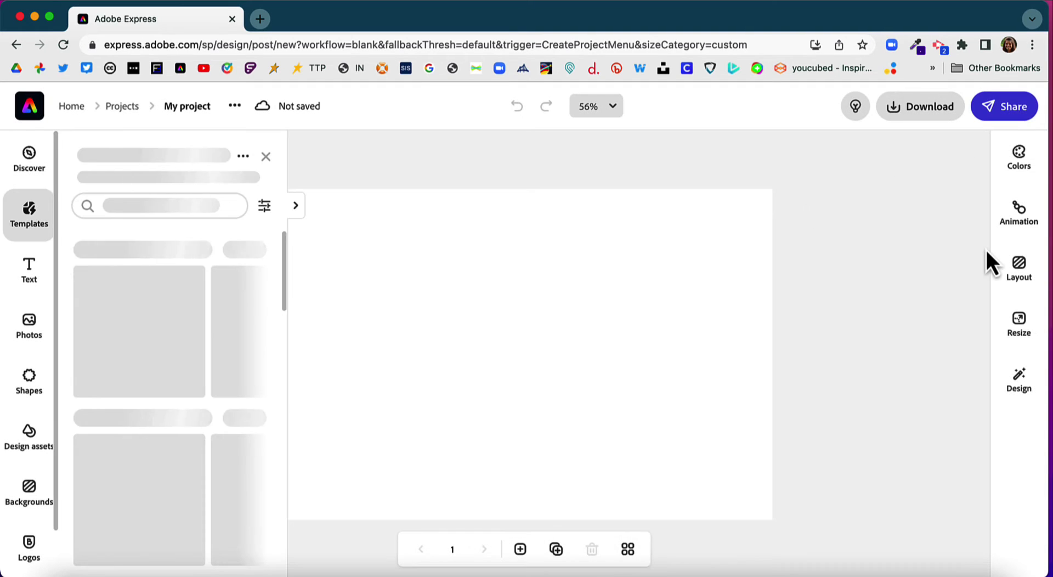
pyautogui.click(266, 157)
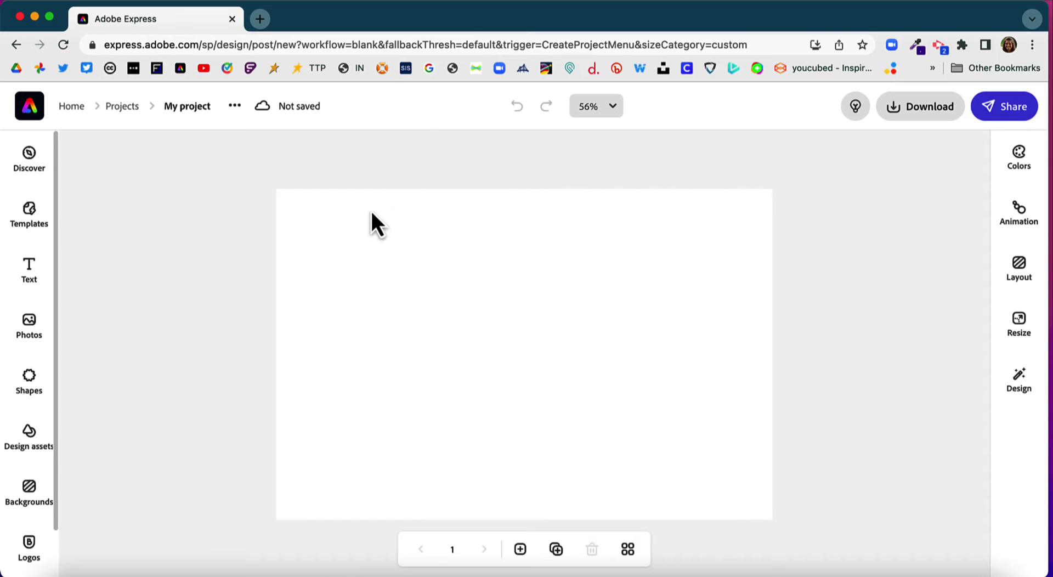
# Add a two-line text reading "Scared of changes." and "Excited for possibilities." to the canvas, and deselect it
pyautogui.click(25, 285)
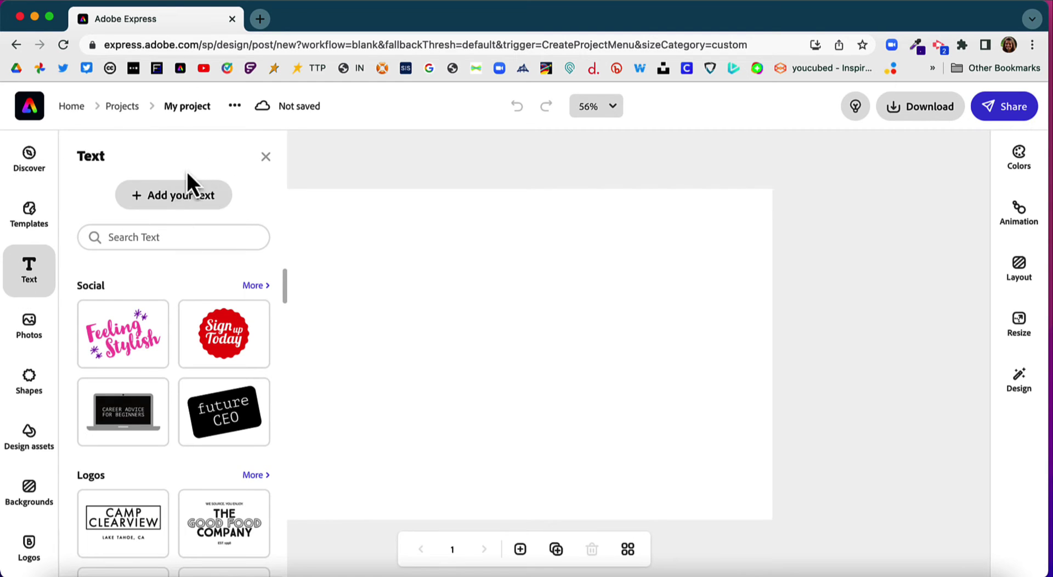
pyautogui.click(181, 198)
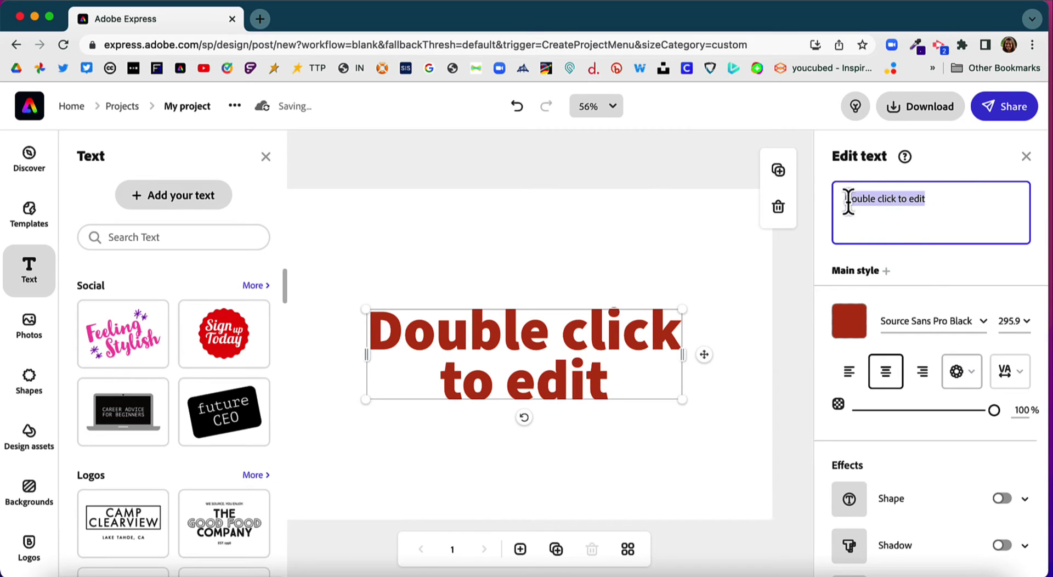
pyautogui.press('BackSpace')
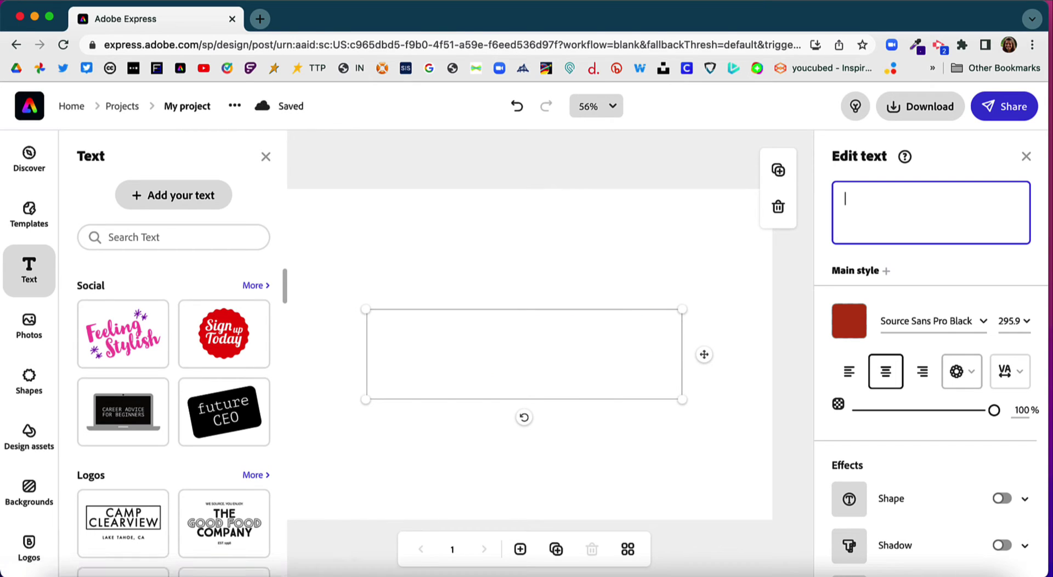
pyautogui.write('Scared of')
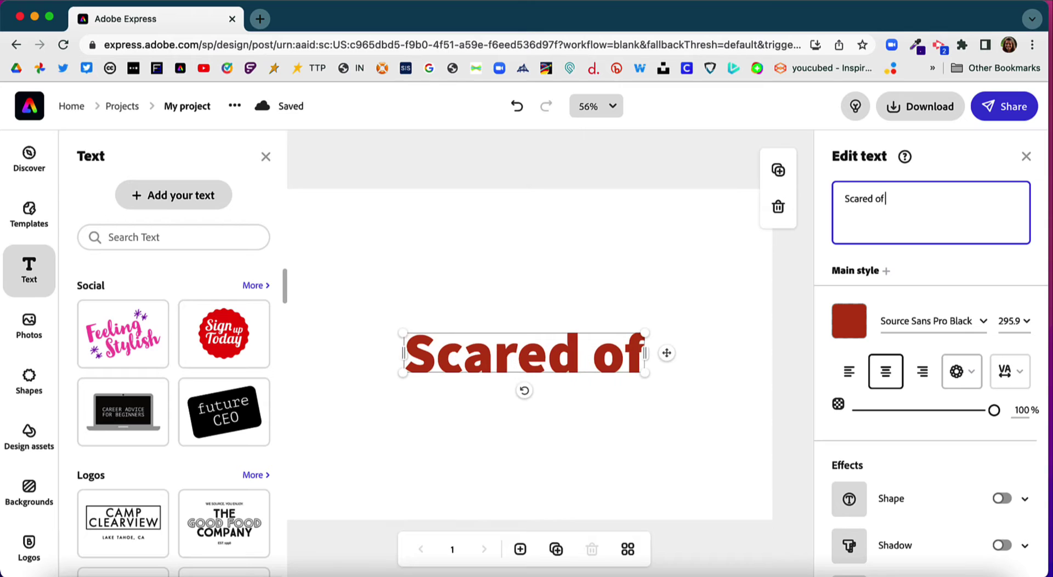
pyautogui.write(' changes.')
pyautogui.press('Return')
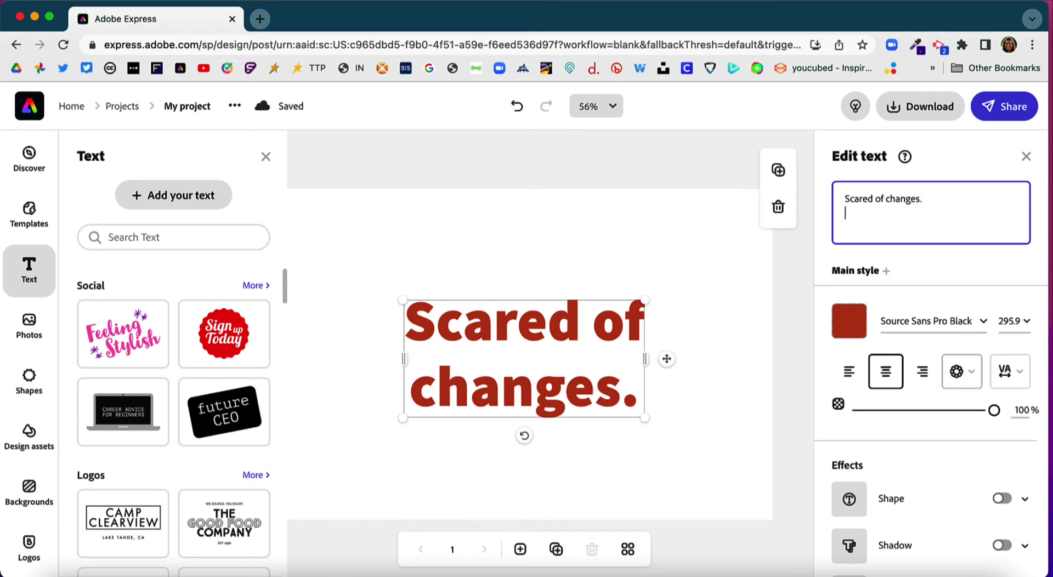
pyautogui.write('Esc')
pyautogui.press('BackSpace')
pyautogui.press('BackSpace')
pyautogui.write('x')
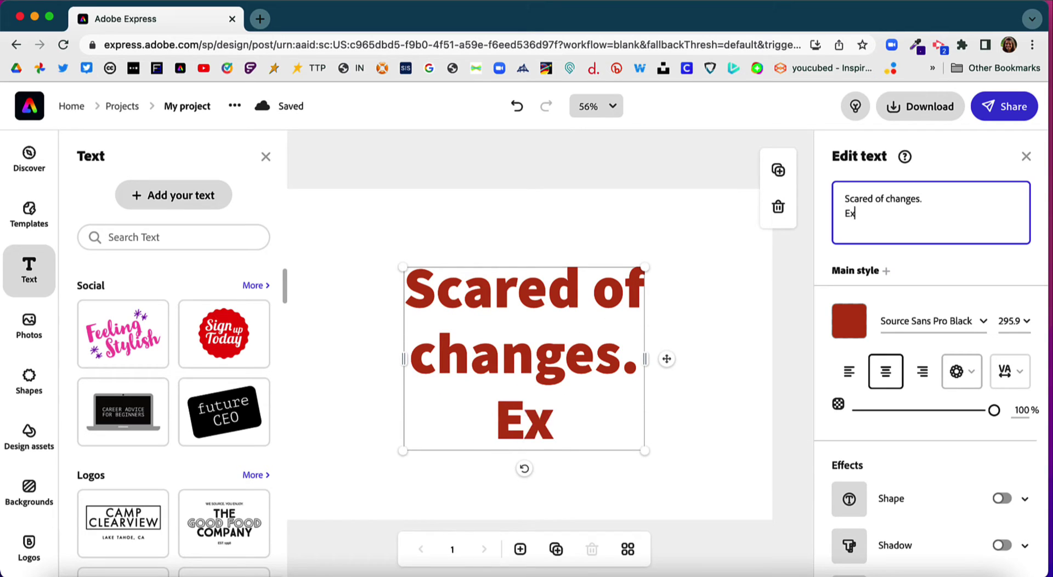
pyautogui.write('cited for ')
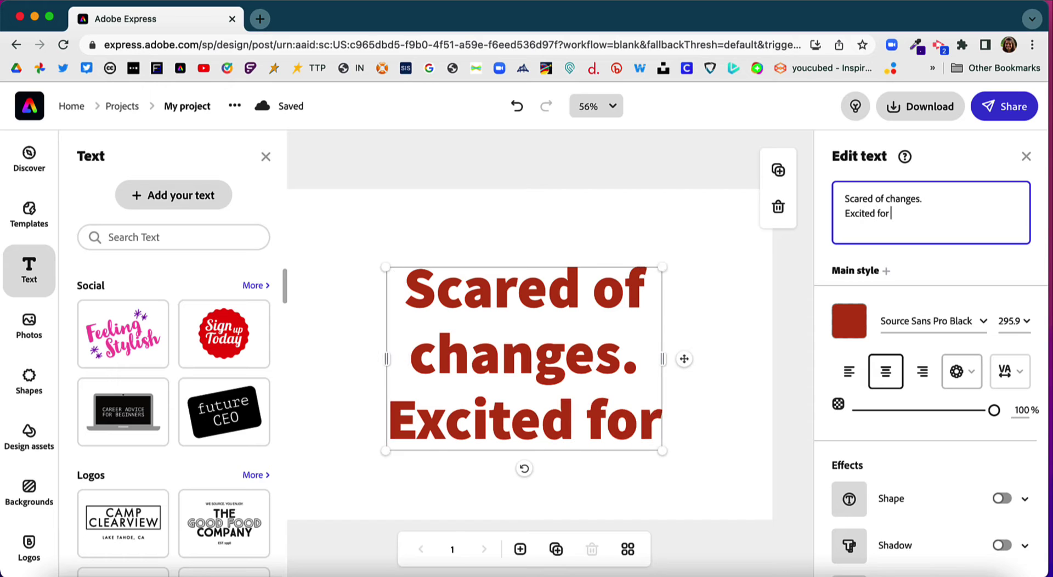
pyautogui.write('possibilities.')
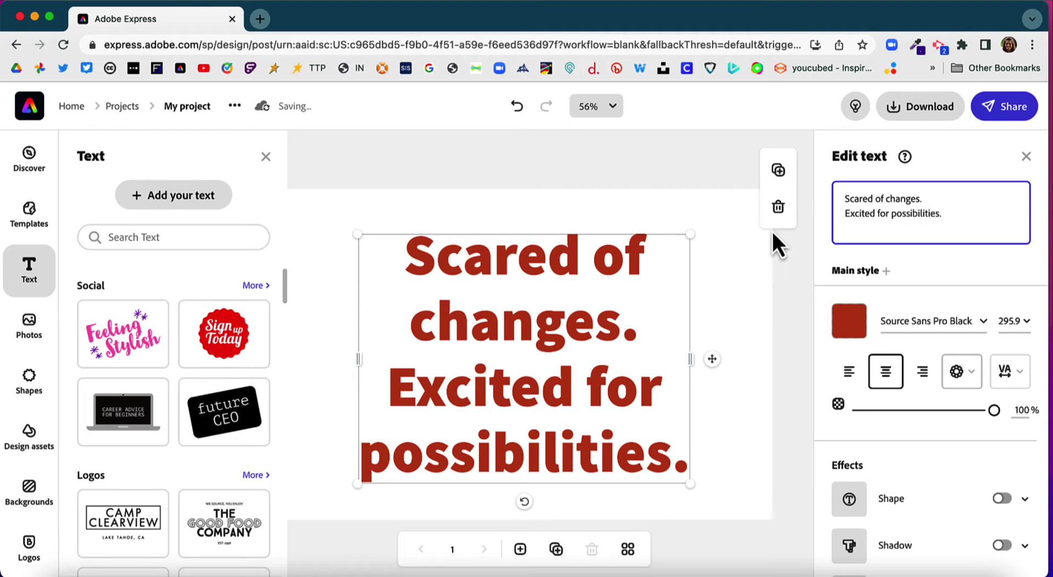
pyautogui.click(744, 251)
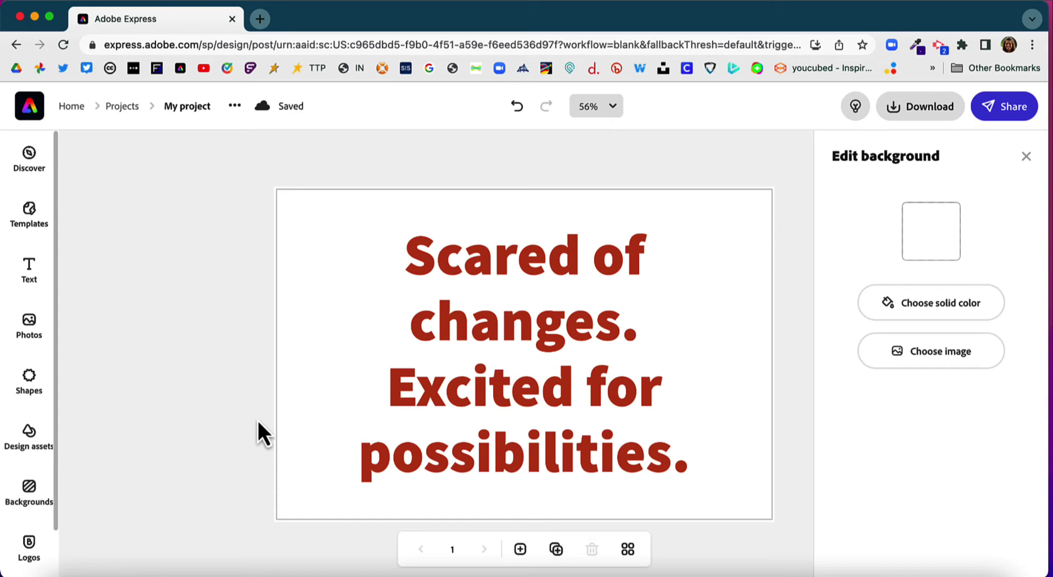
pyautogui.click(232, 316)
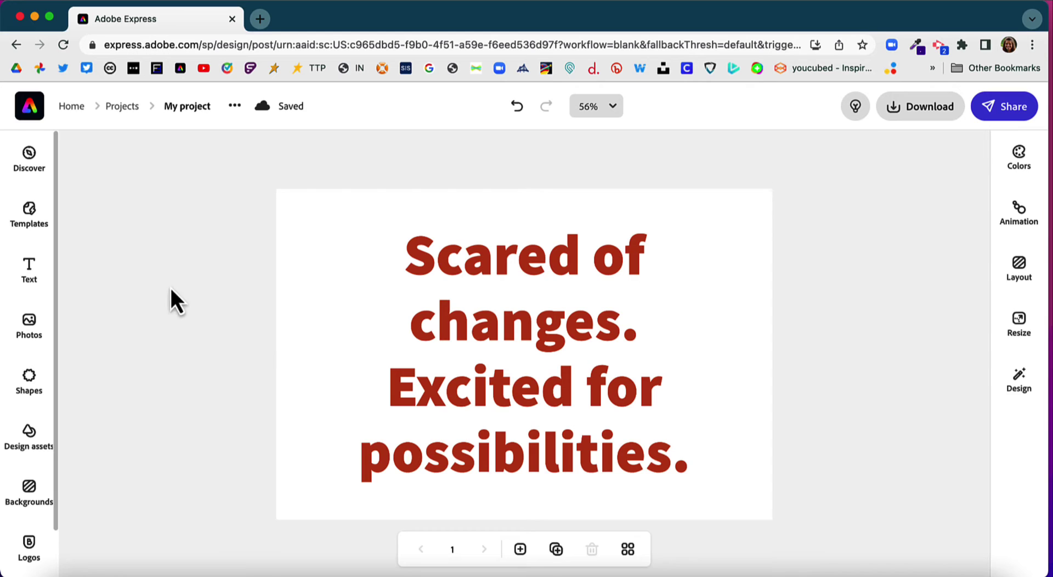
# Search the Adobe Stock photos for "future" and look through the results for a suitable image
pyautogui.click(23, 332)
pyautogui.click(150, 240)
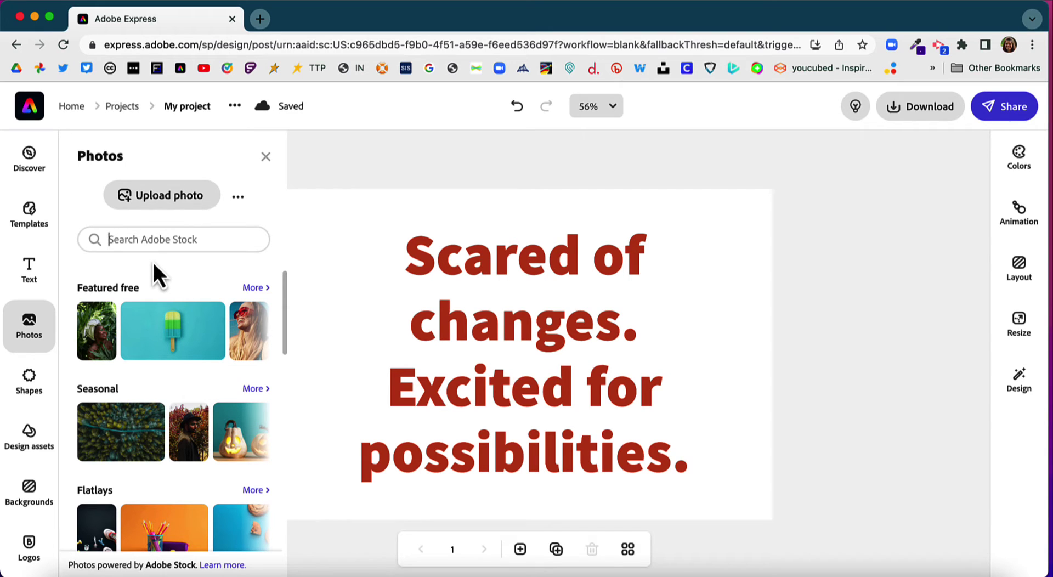
pyautogui.write('future')
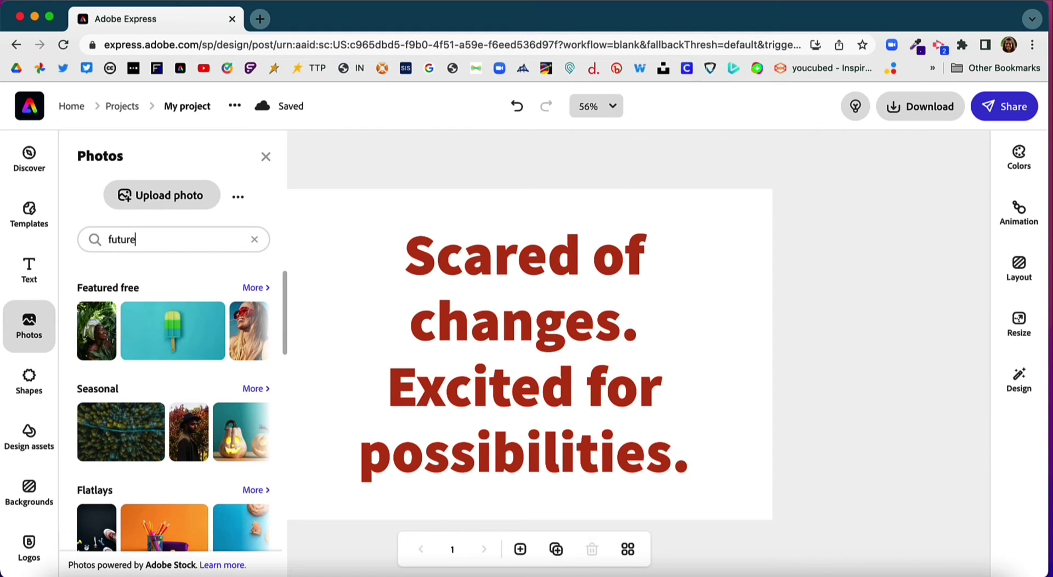
pyautogui.press('Return')
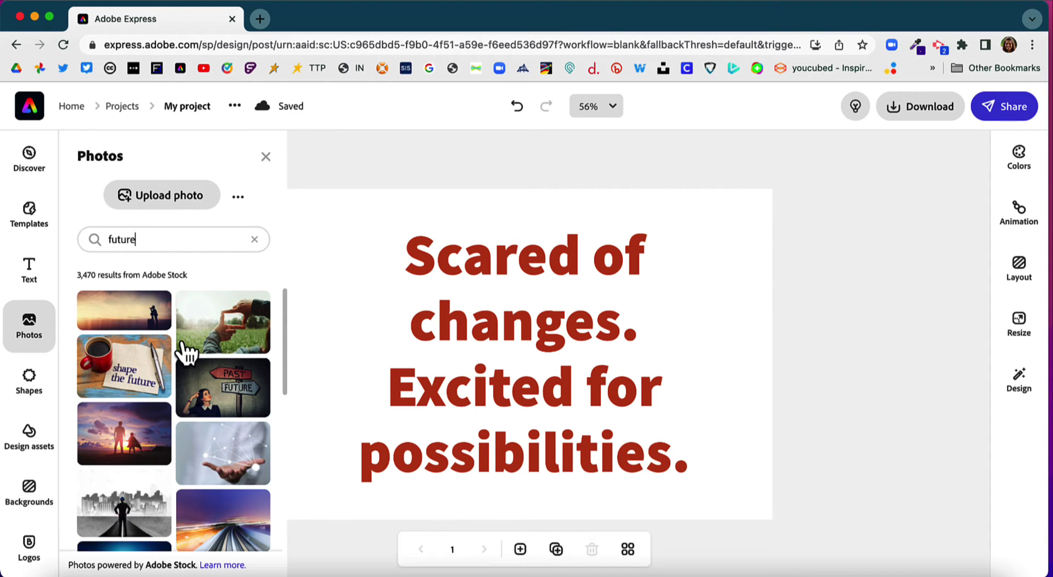
pyautogui.scroll(-3, 186, 353)
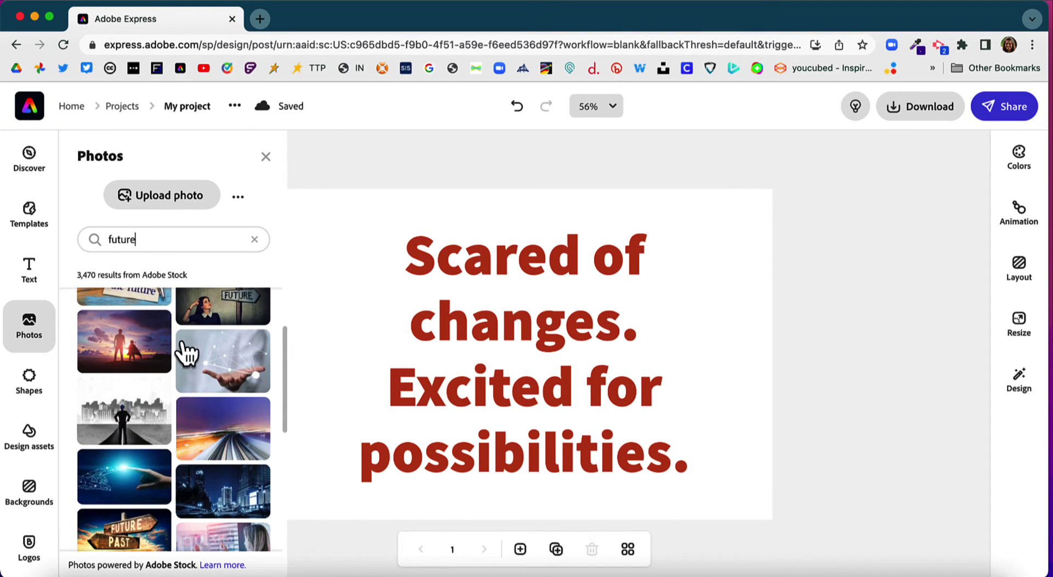
pyautogui.scroll(-5, 185, 353)
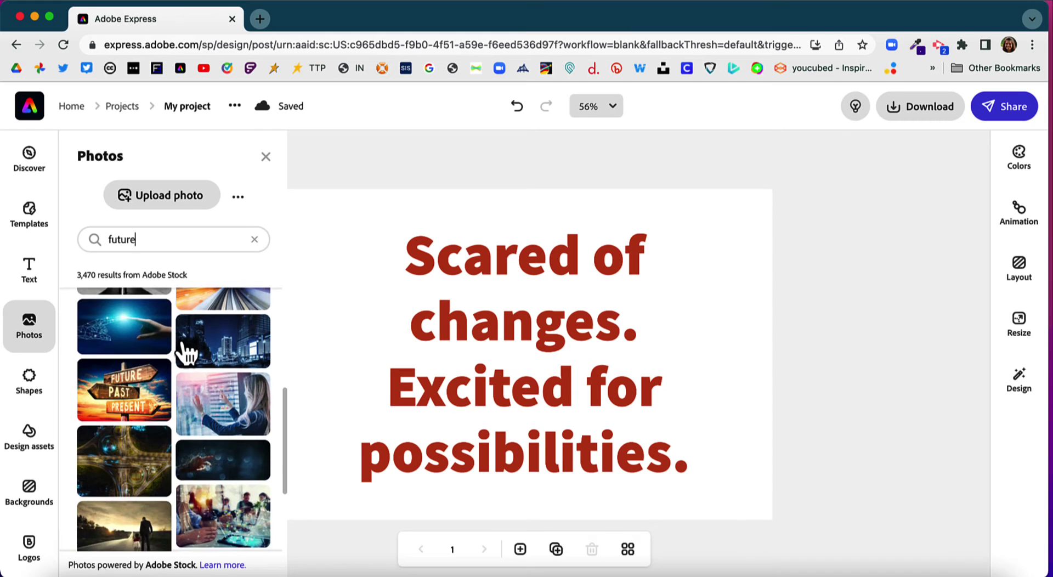
pyautogui.scroll(-3, 185, 353)
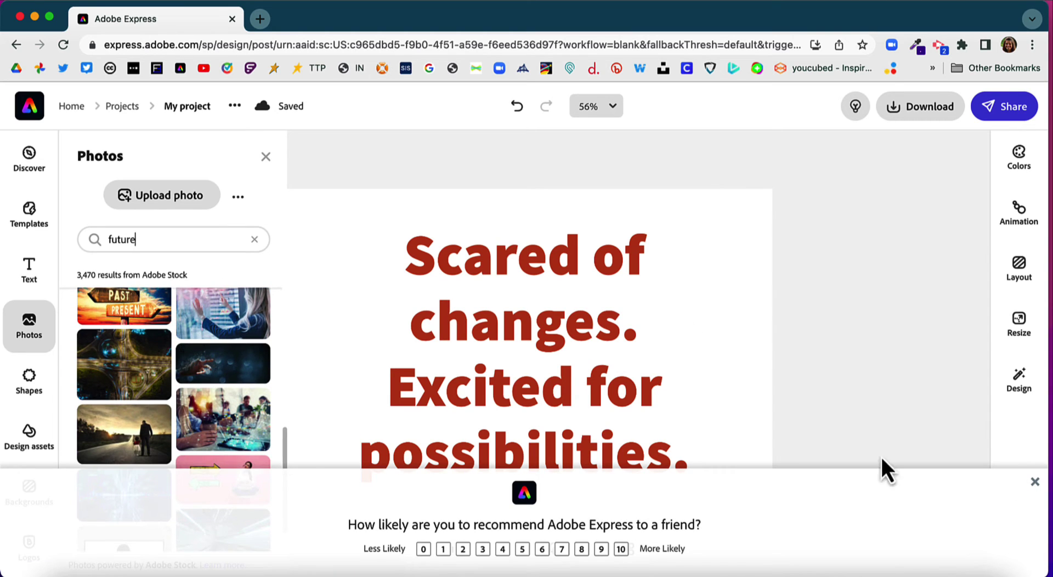
pyautogui.click(1034, 484)
pyautogui.scroll(-4, 214, 482)
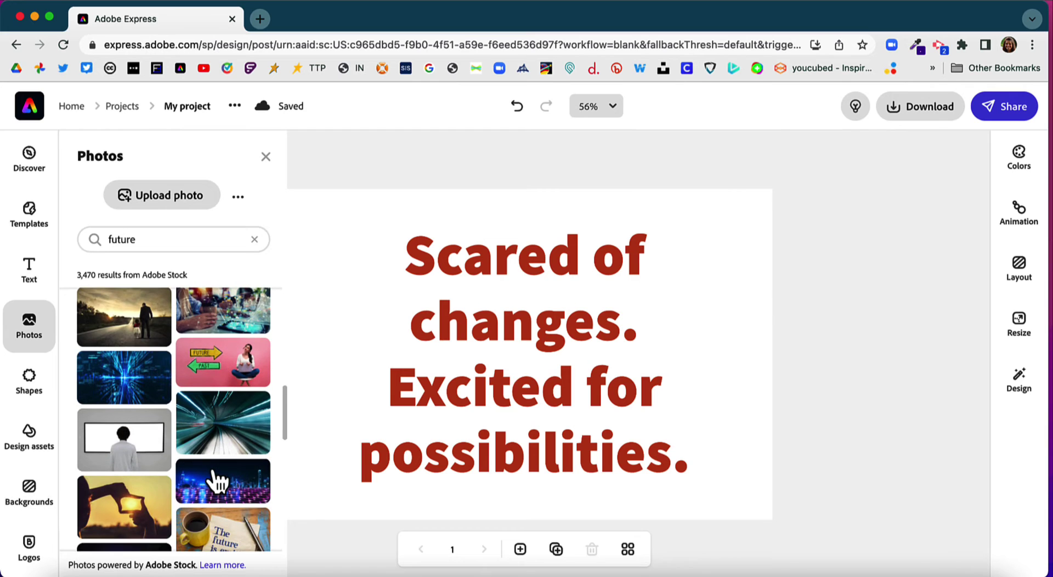
pyautogui.scroll(-10, 218, 482)
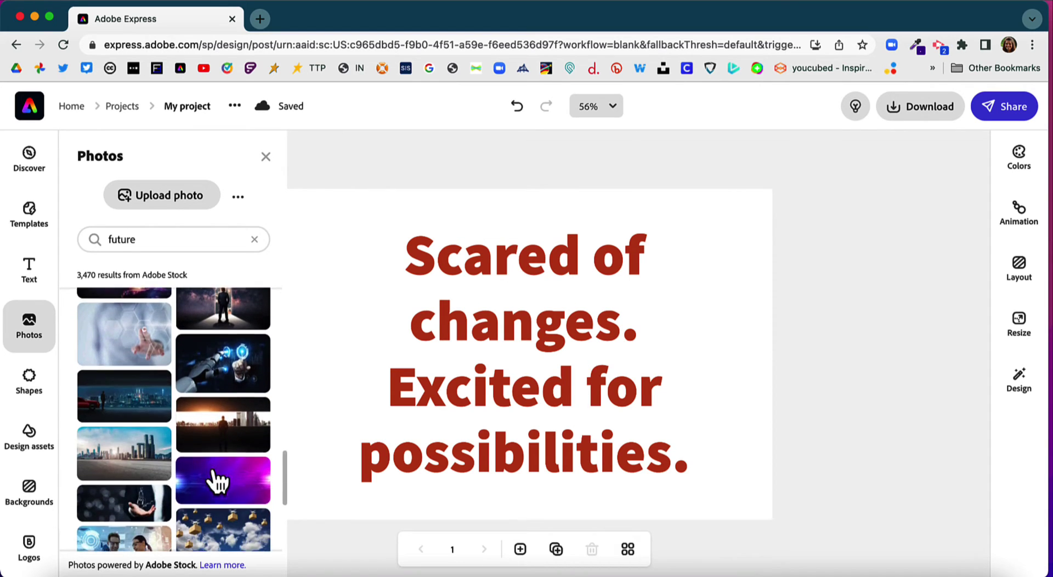
pyautogui.scroll(-8, 218, 482)
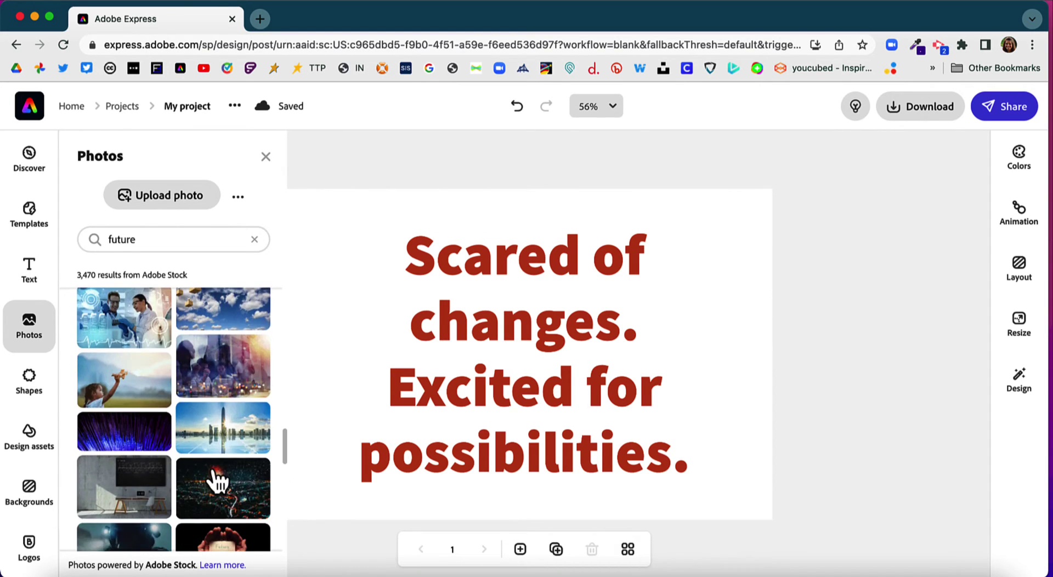
# Search the Adobe Stock photos for "adventure" and look through the results for an image that suits the text
pyautogui.scroll(20, 217, 477)
pyautogui.doubleClick(141, 239)
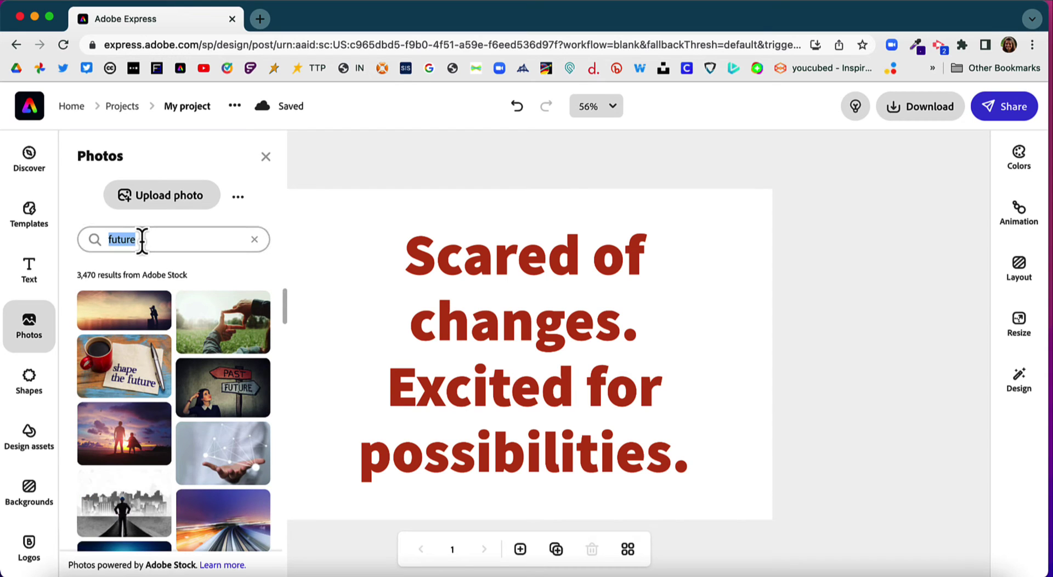
pyautogui.write('adventure')
pyautogui.press('Return')
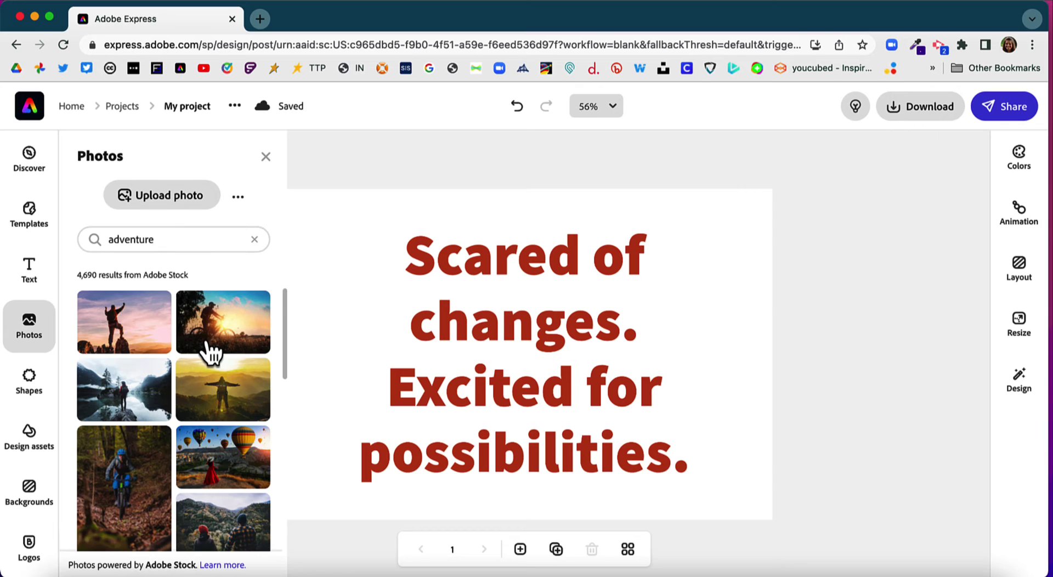
pyautogui.scroll(-5, 208, 351)
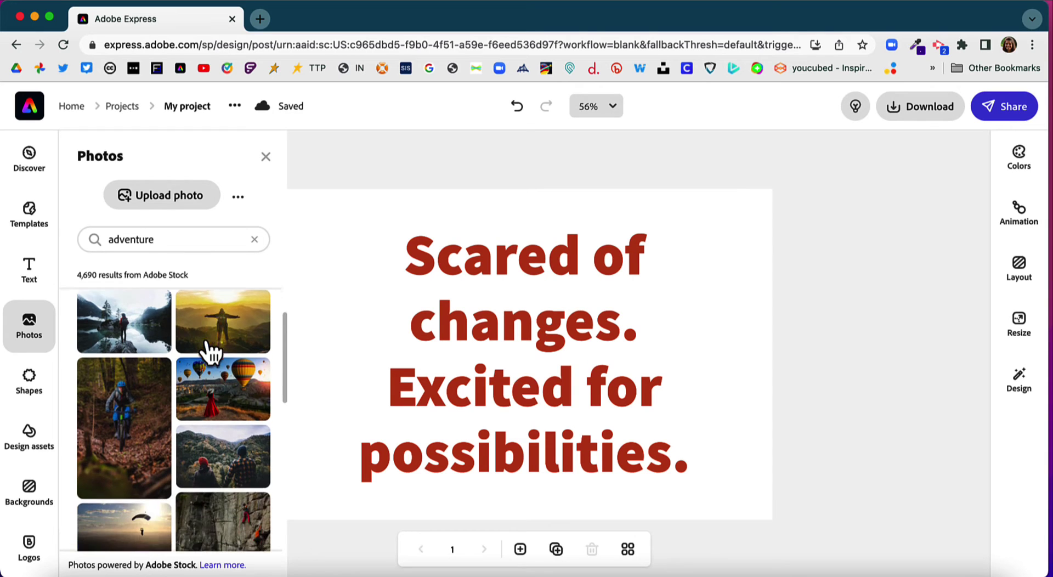
pyautogui.scroll(-3, 209, 351)
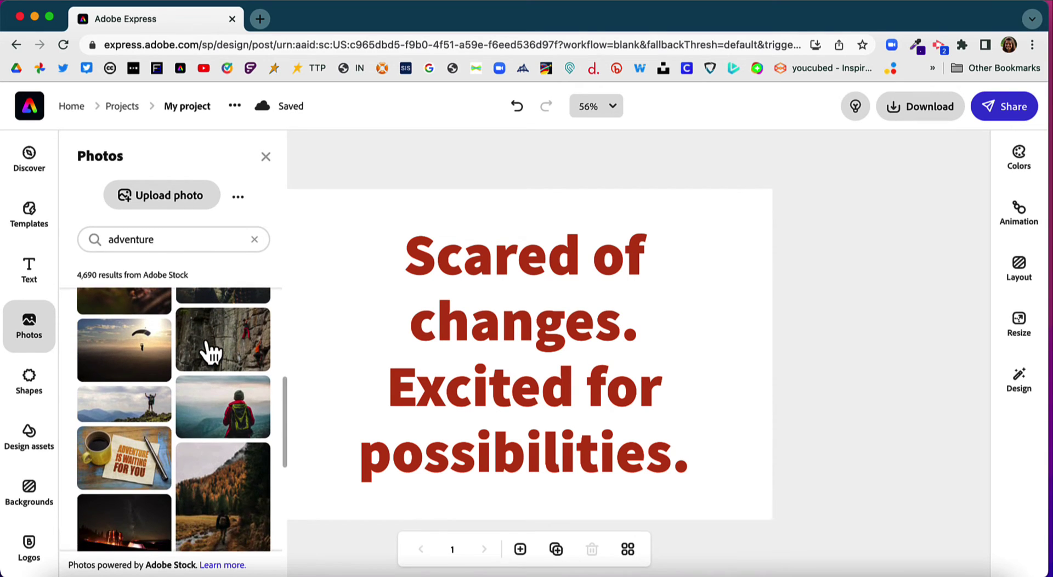
pyautogui.scroll(-4, 208, 351)
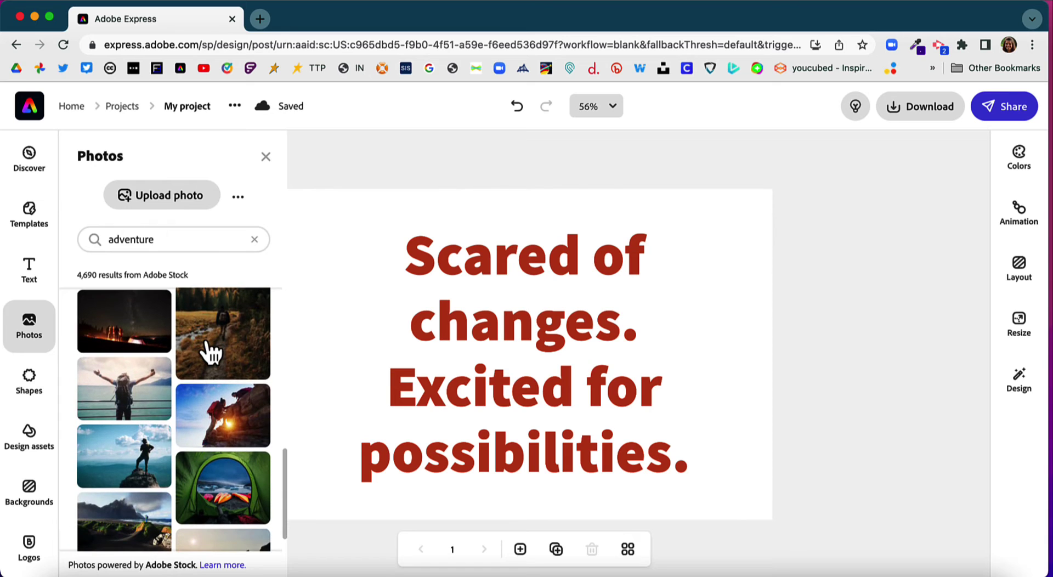
pyautogui.scroll(-1, 208, 352)
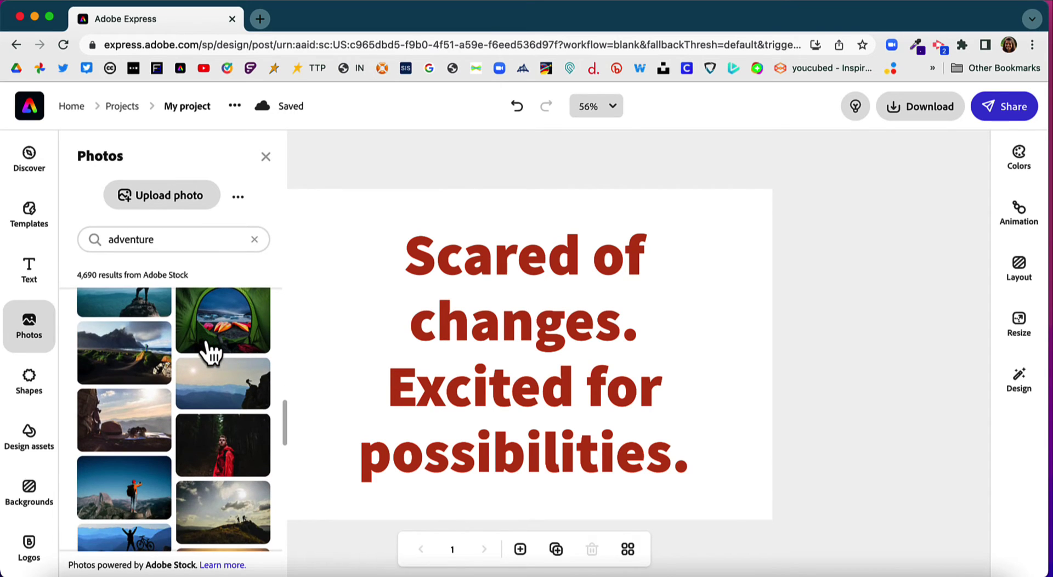
pyautogui.scroll(-6, 208, 351)
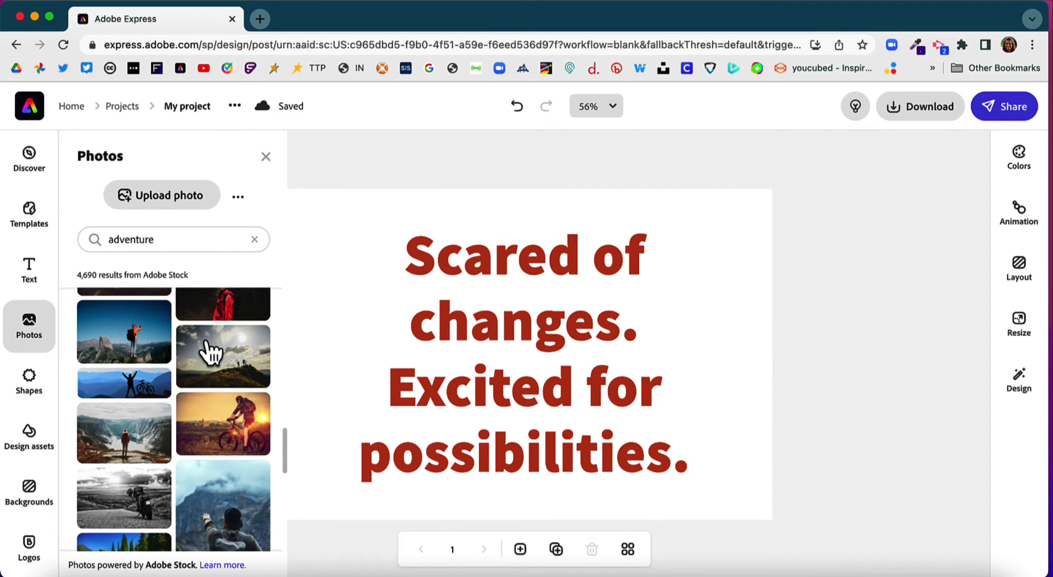
pyautogui.scroll(-8, 208, 351)
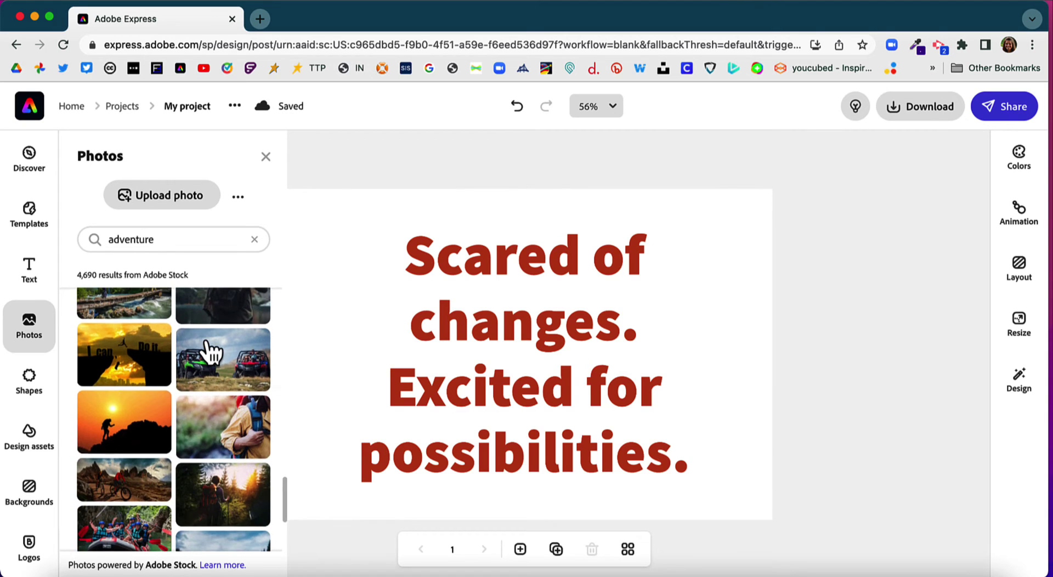
pyautogui.scroll(-4, 208, 351)
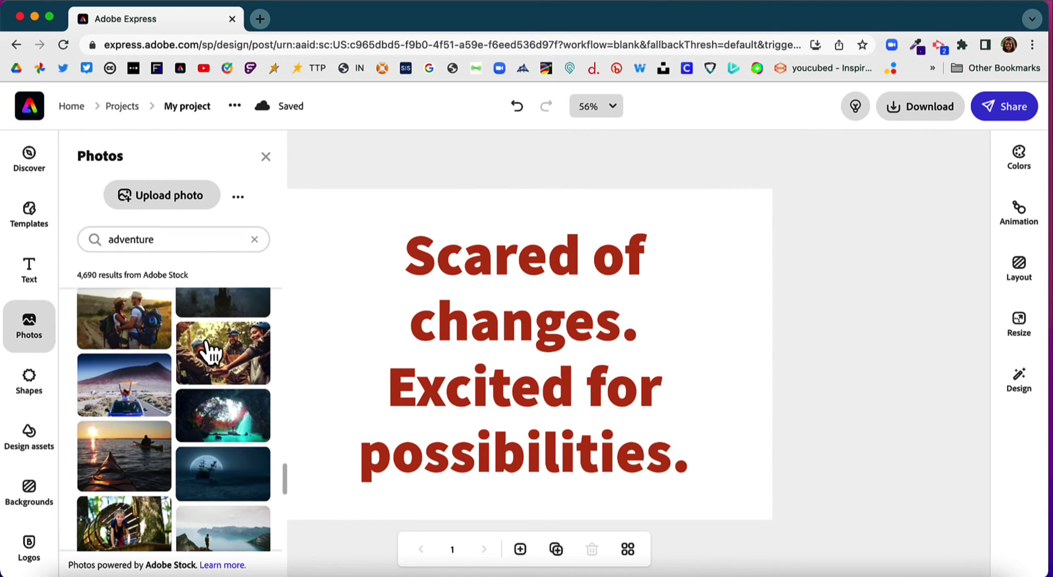
pyautogui.scroll(-4, 208, 351)
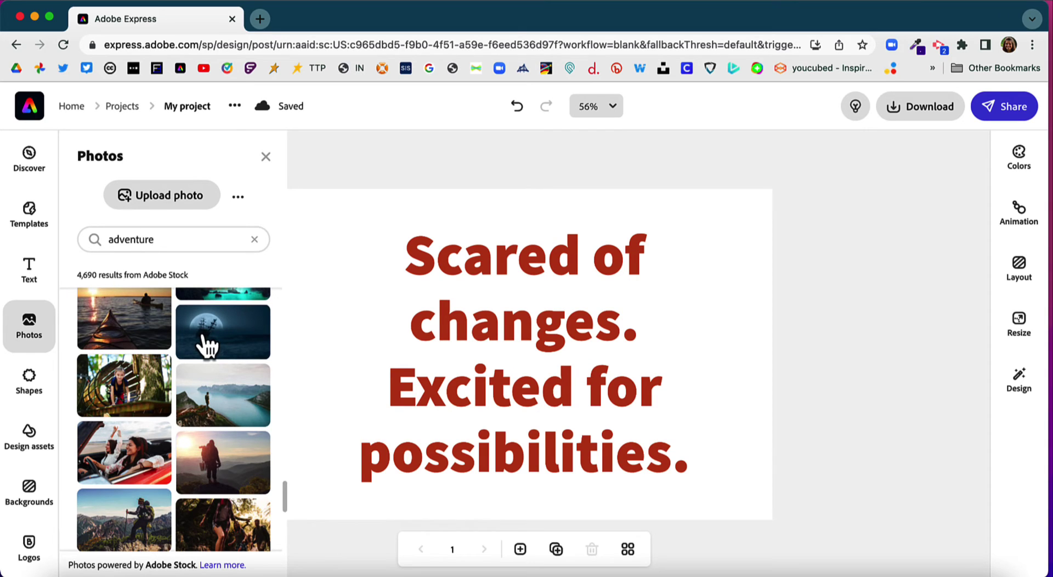
# Search the stock photos for "path" and add the photo of a wooden signpost at a forked dirt road to the canvas
pyautogui.doubleClick(157, 240)
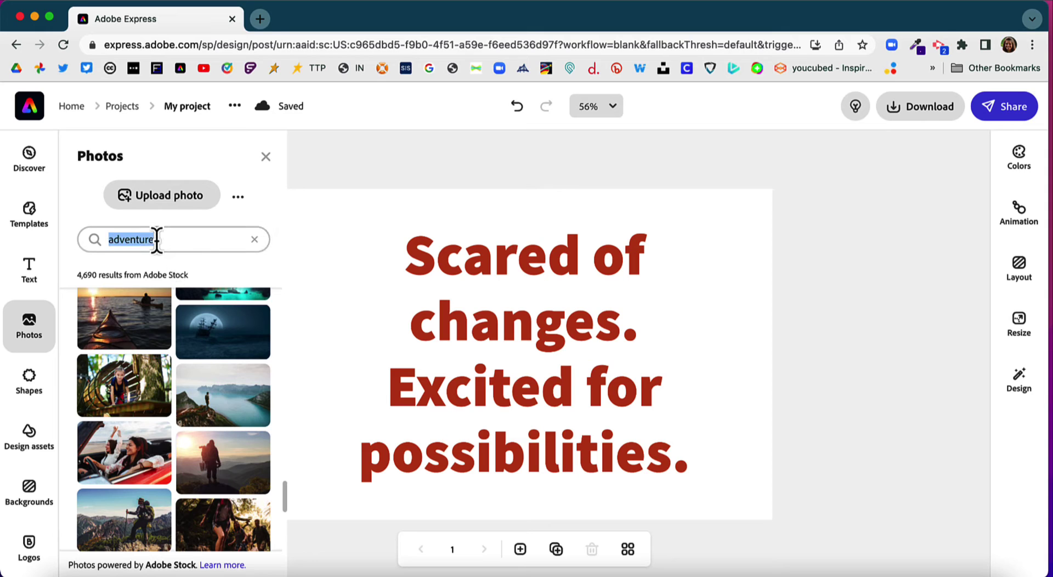
pyautogui.write('path')
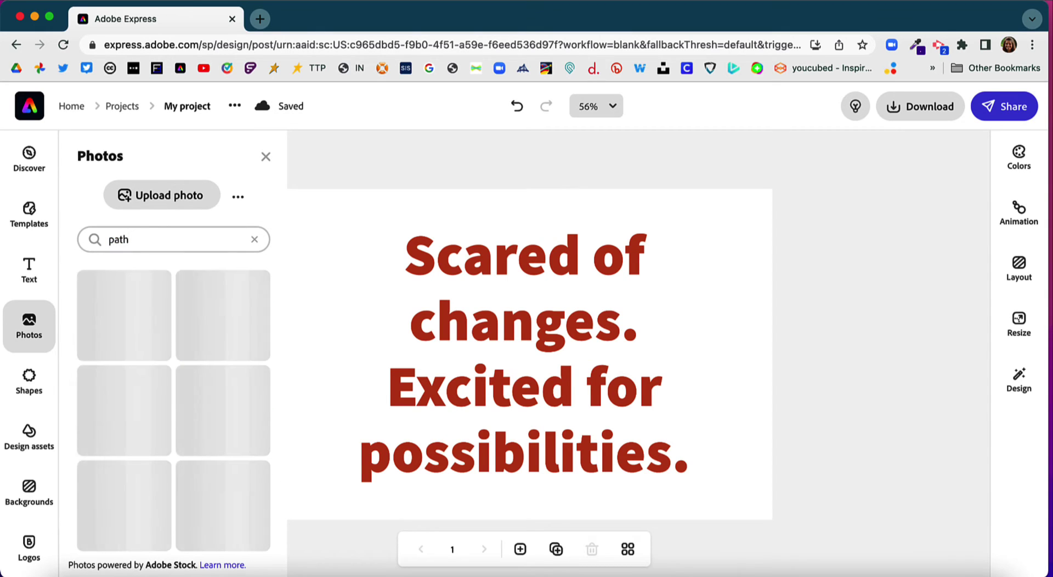
pyautogui.scroll(-3, 165, 314)
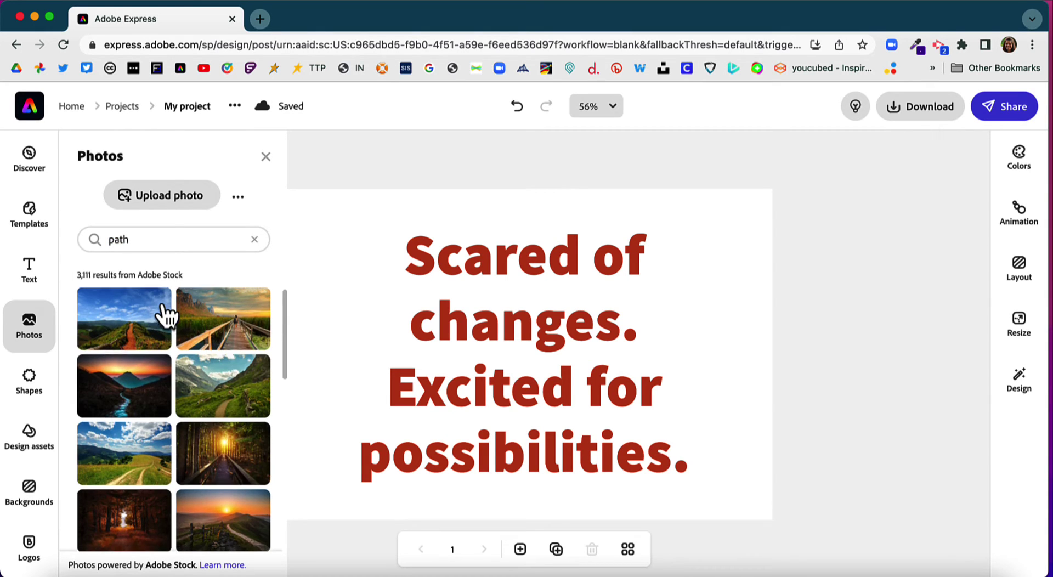
pyautogui.scroll(-5, 165, 314)
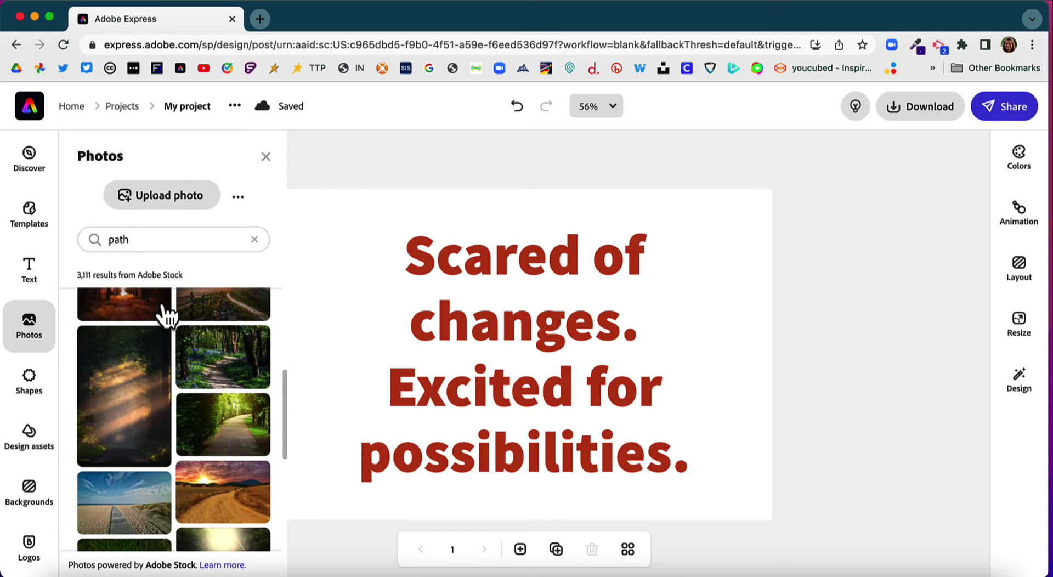
pyautogui.scroll(-1, 166, 314)
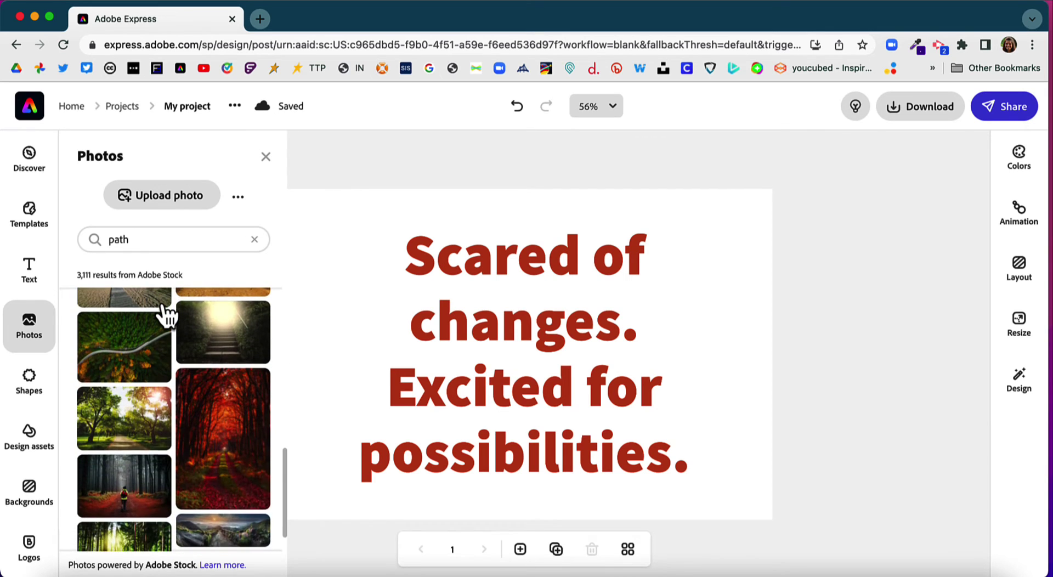
pyautogui.scroll(-4, 166, 314)
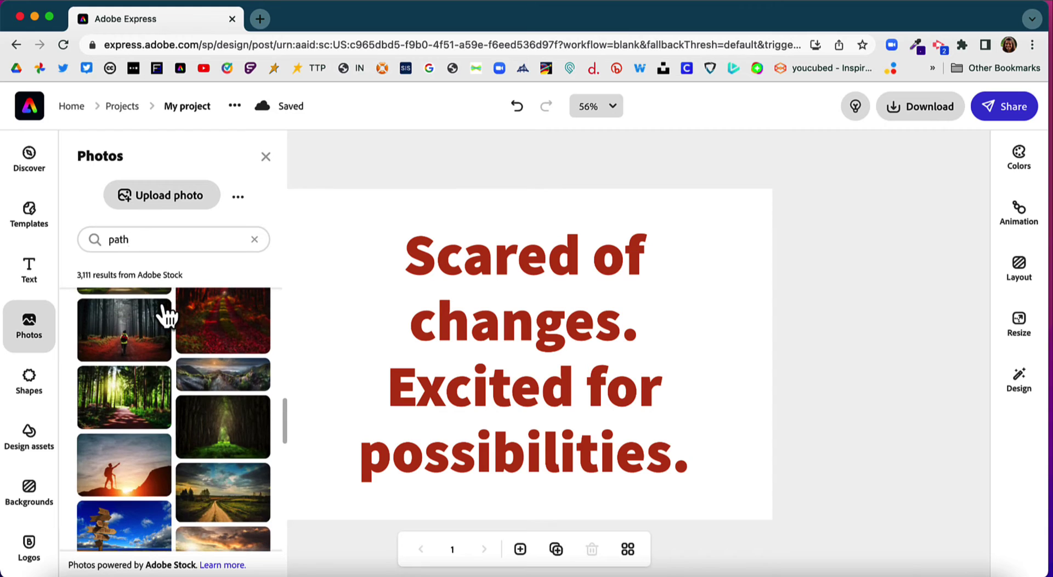
pyautogui.scroll(-3, 166, 313)
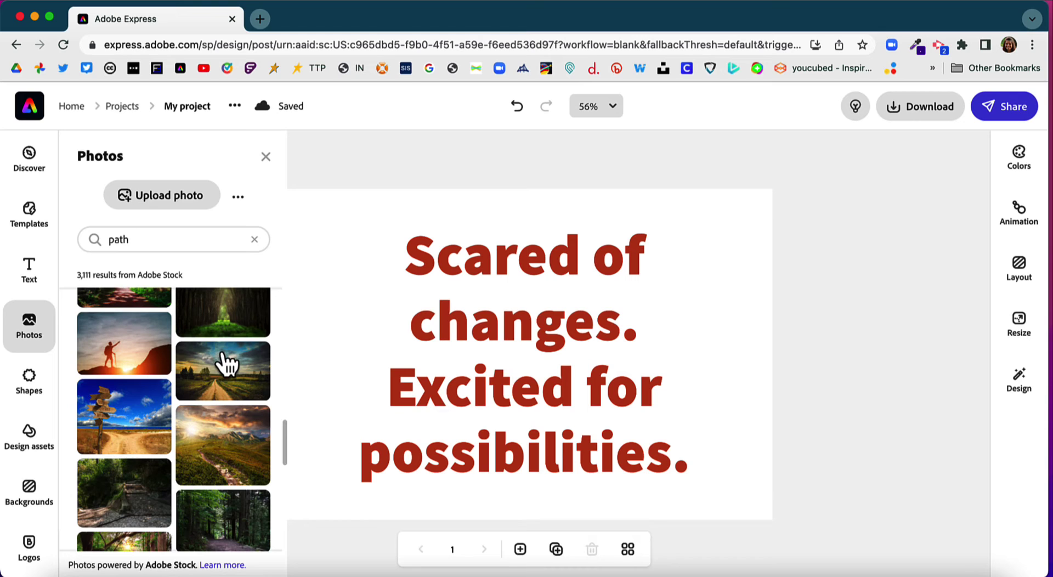
pyautogui.scroll(-2, 228, 360)
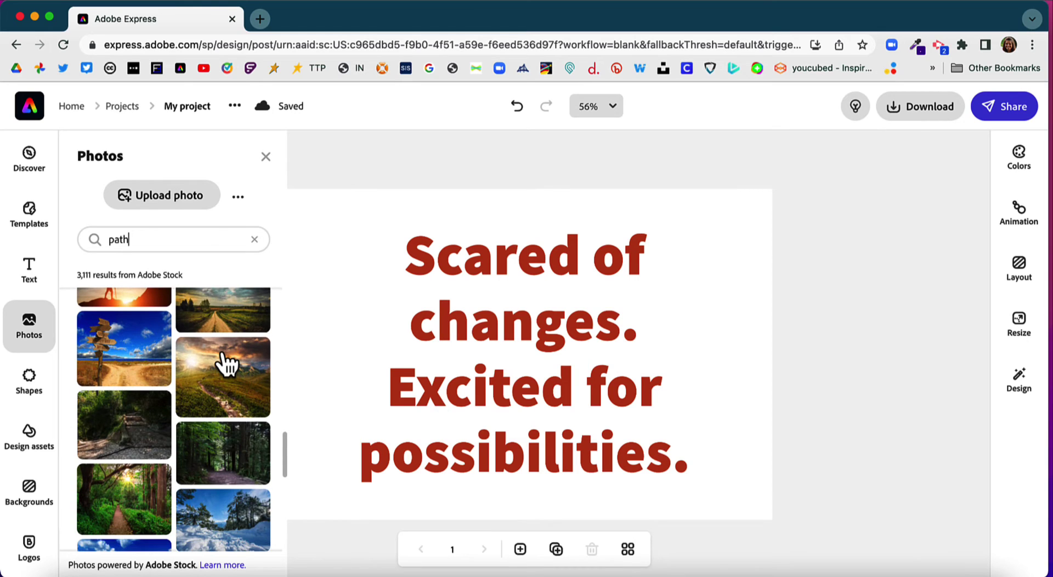
pyautogui.click(125, 359)
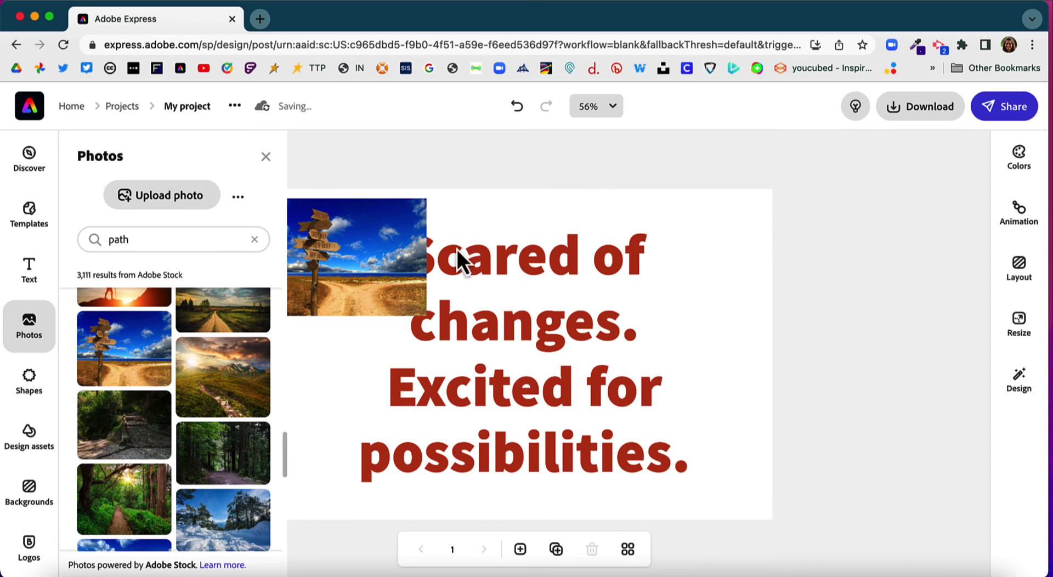
pyautogui.click(349, 381)
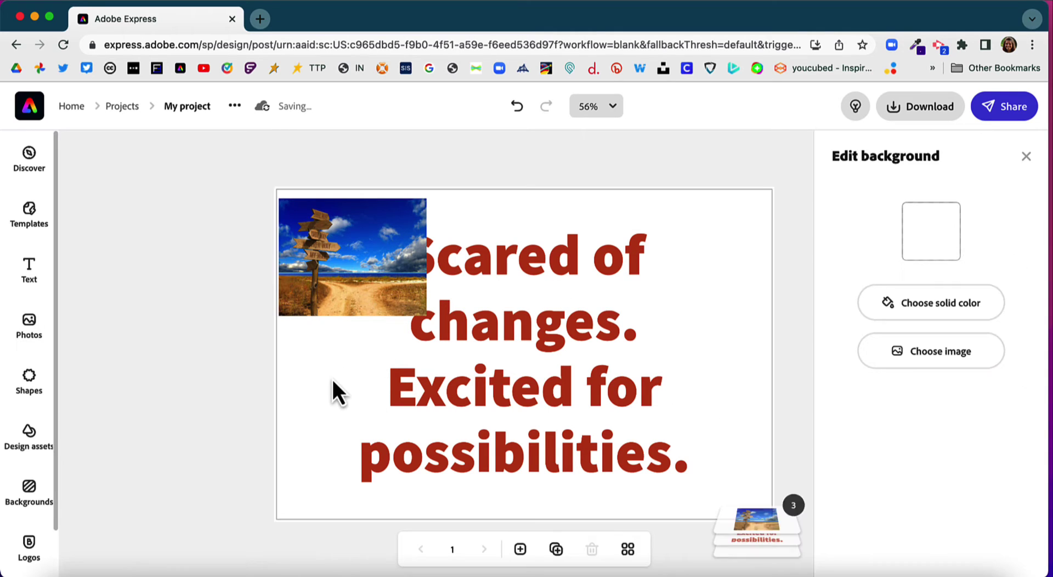
# Enlarge the signpost photo to cover the whole canvas and shift it vertically so all the signs are in the frame
pyautogui.moveTo(344, 272); pyautogui.dragTo(346, 267)
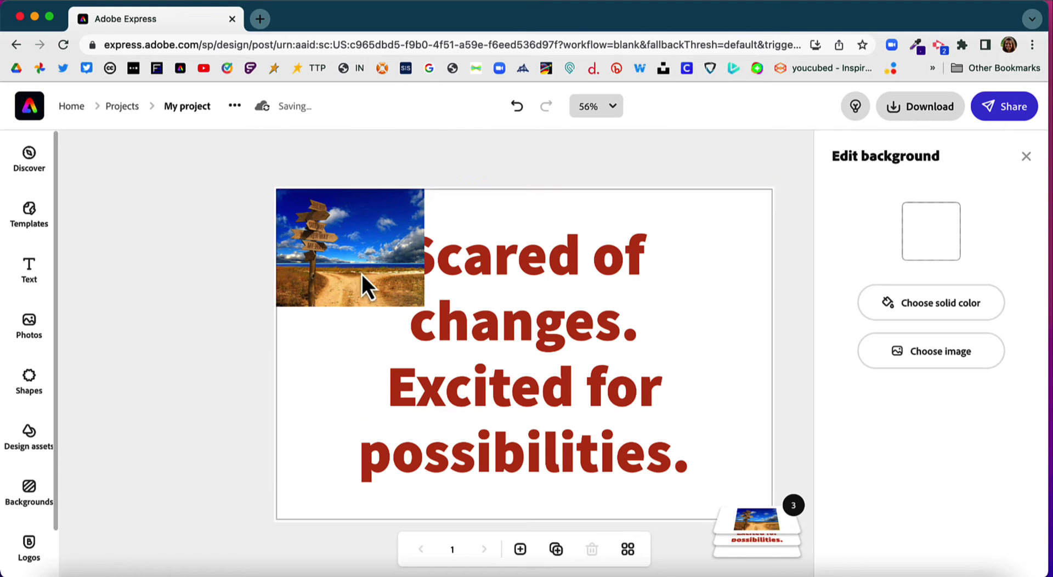
pyautogui.click(420, 304)
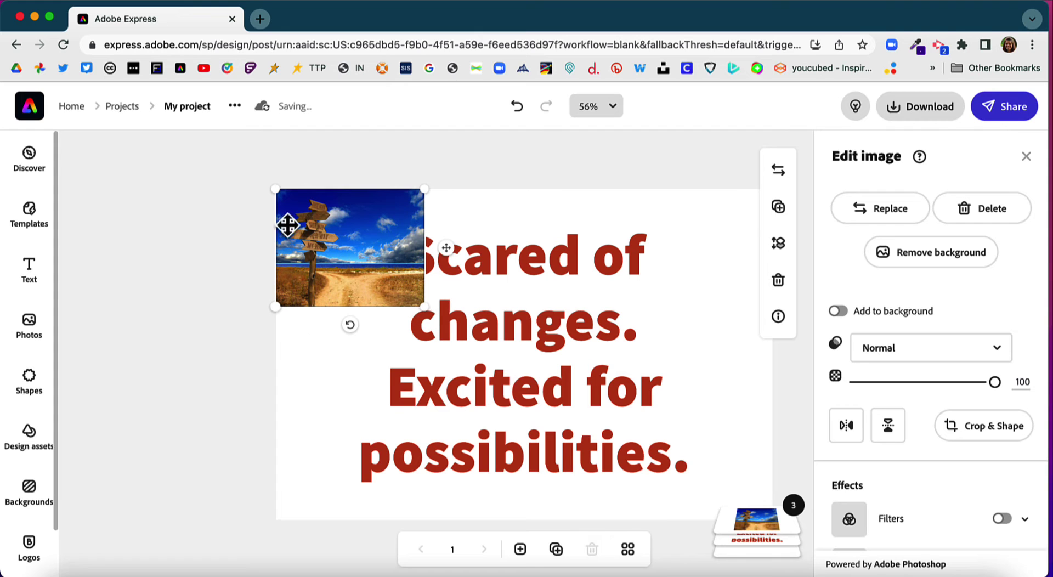
pyautogui.moveTo(426, 311); pyautogui.dragTo(706, 516)
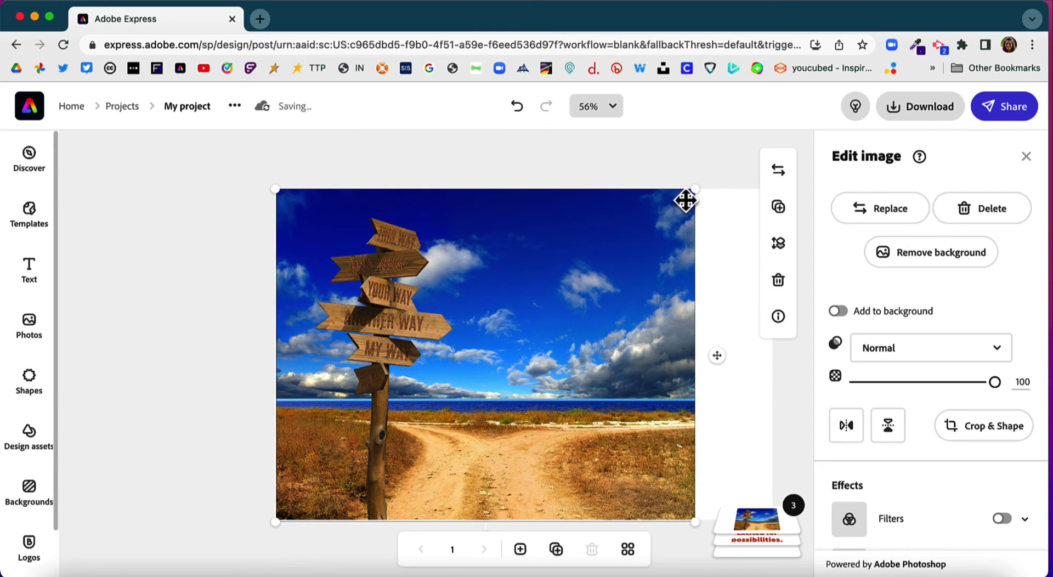
pyautogui.moveTo(695, 189); pyautogui.dragTo(761, 137)
pyautogui.moveTo(793, 177); pyautogui.dragTo(798, 160)
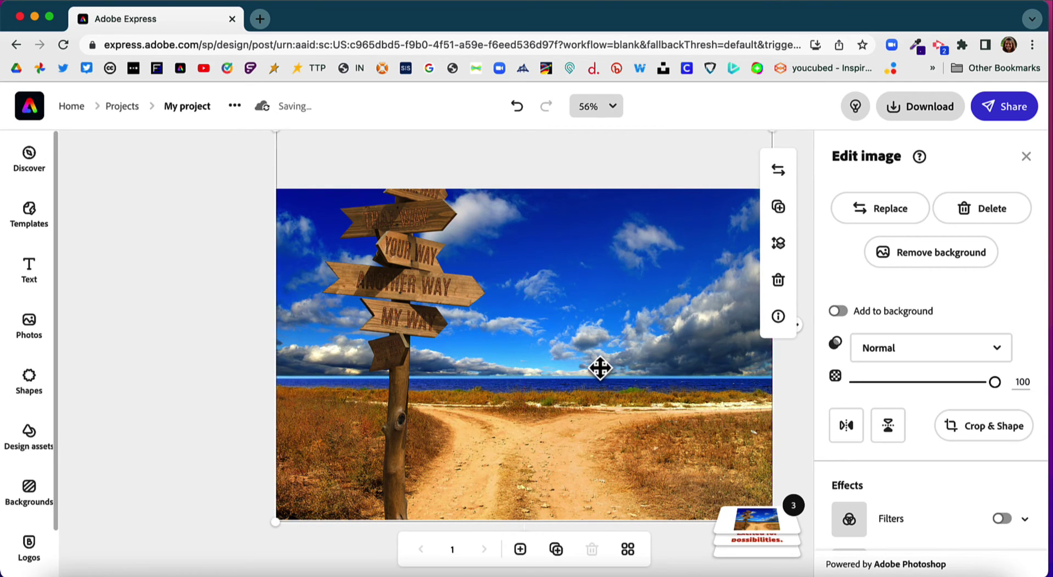
pyautogui.moveTo(601, 368); pyautogui.dragTo(597, 406)
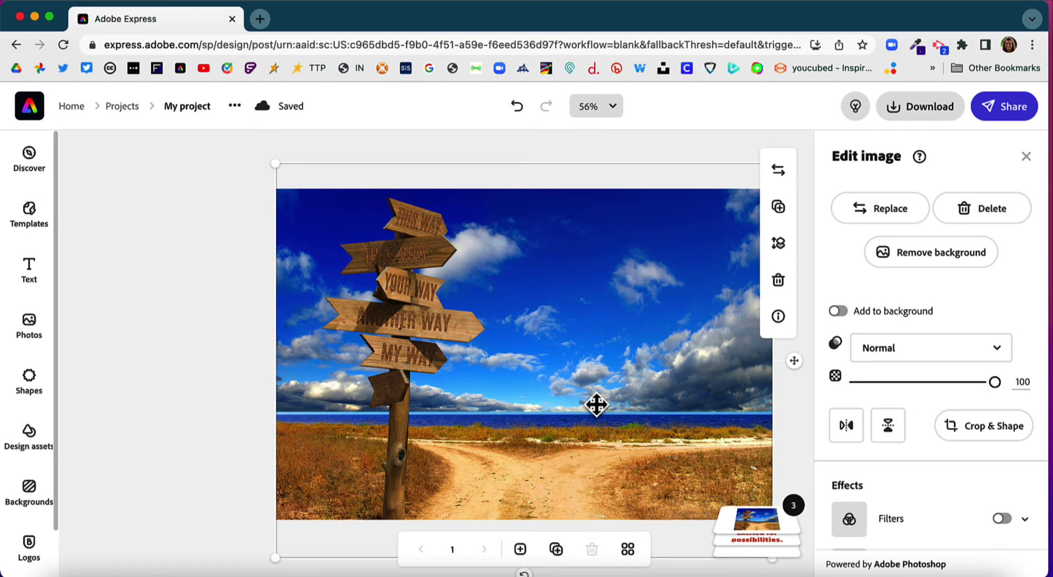
# Reorder the layers so the text sits in front of the signpost photo
pyautogui.click(749, 543)
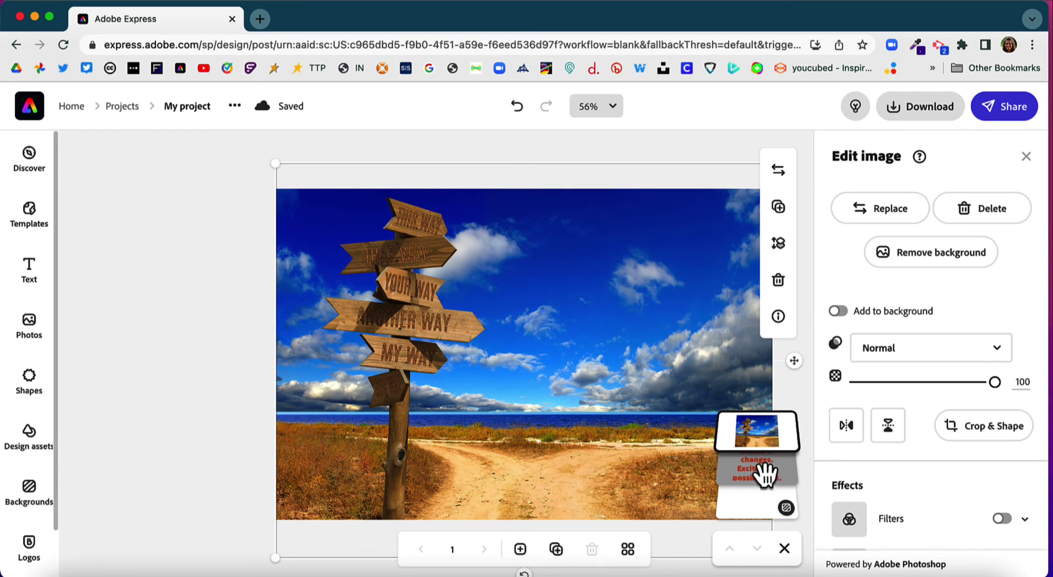
pyautogui.moveTo(765, 472); pyautogui.dragTo(757, 417)
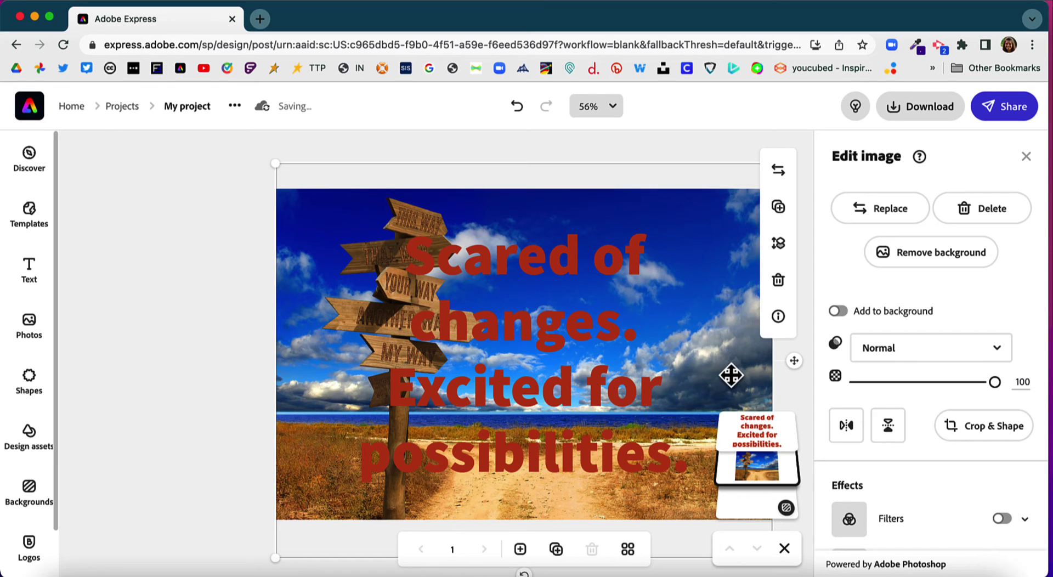
# Change the font of the "Scared of changes. Excited for possibilities." text to League Gothic Italic
pyautogui.click(607, 387)
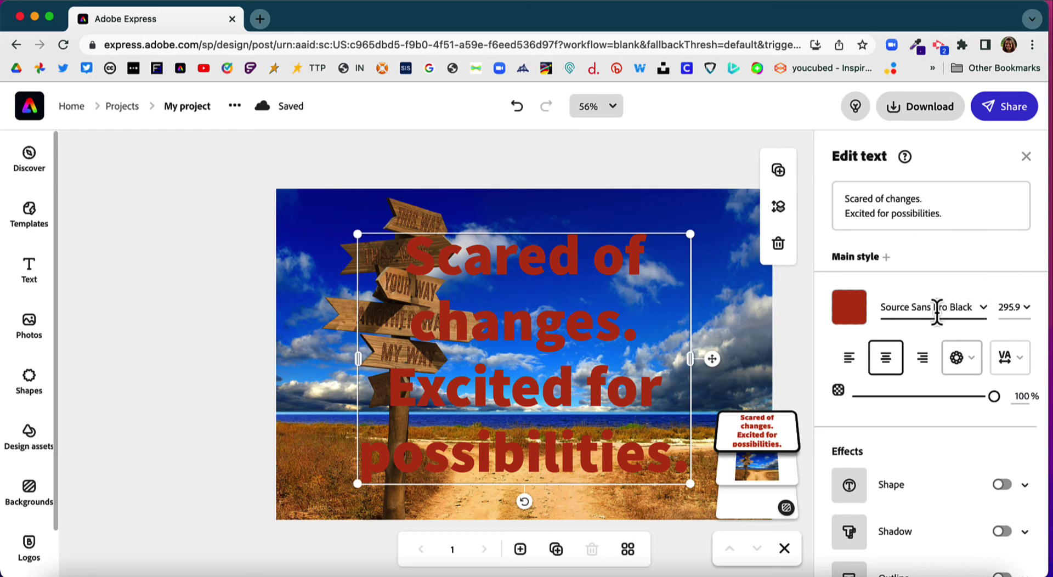
pyautogui.click(971, 321)
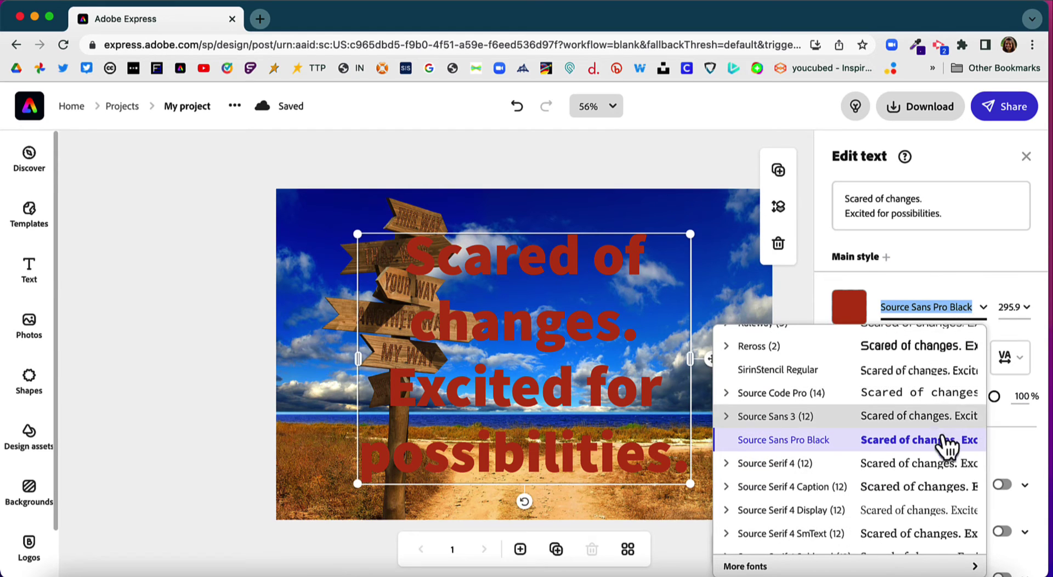
pyautogui.scroll(3, 911, 408)
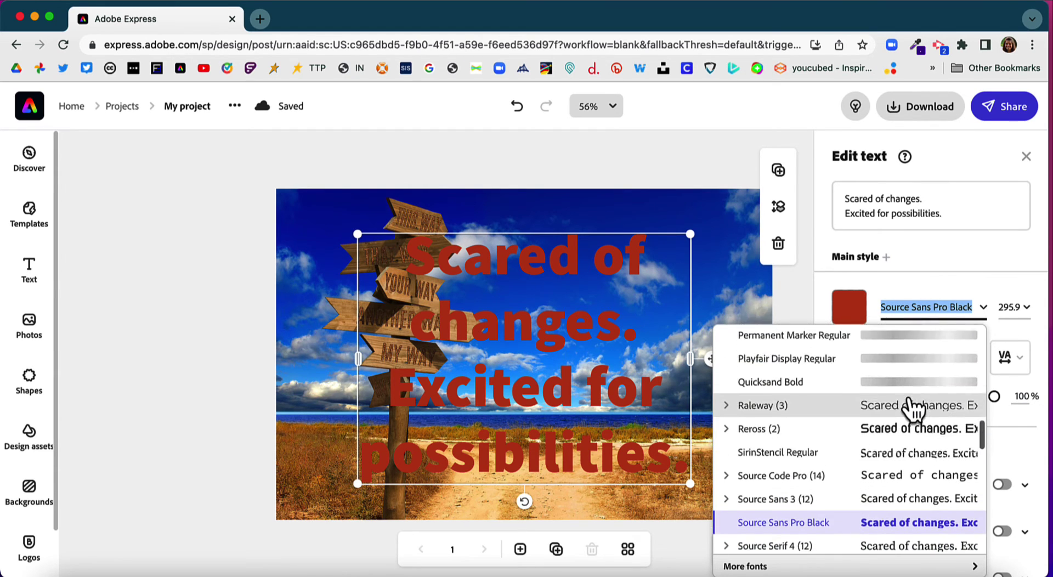
pyautogui.scroll(3, 911, 406)
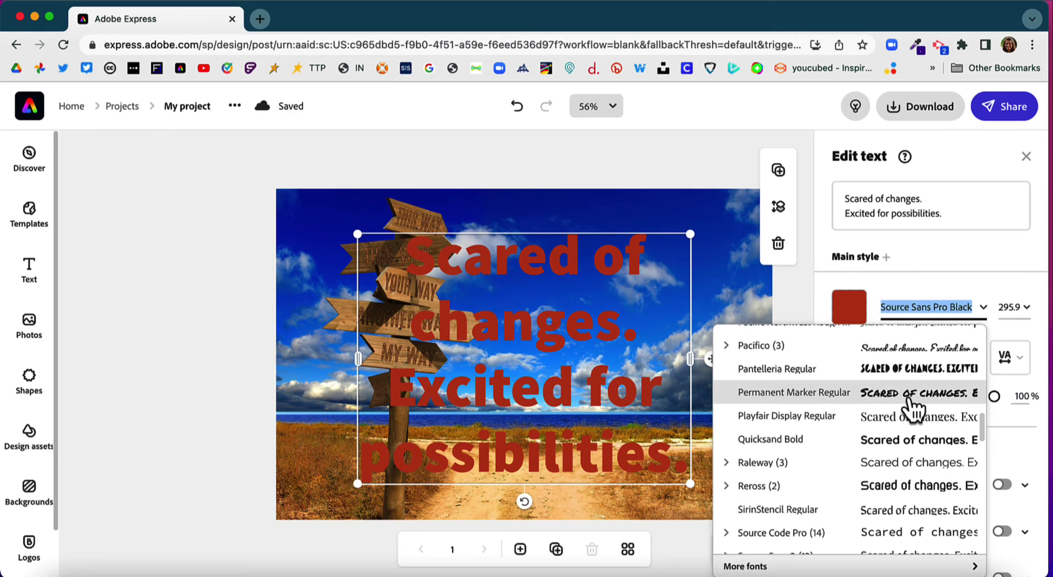
pyautogui.scroll(4, 908, 400)
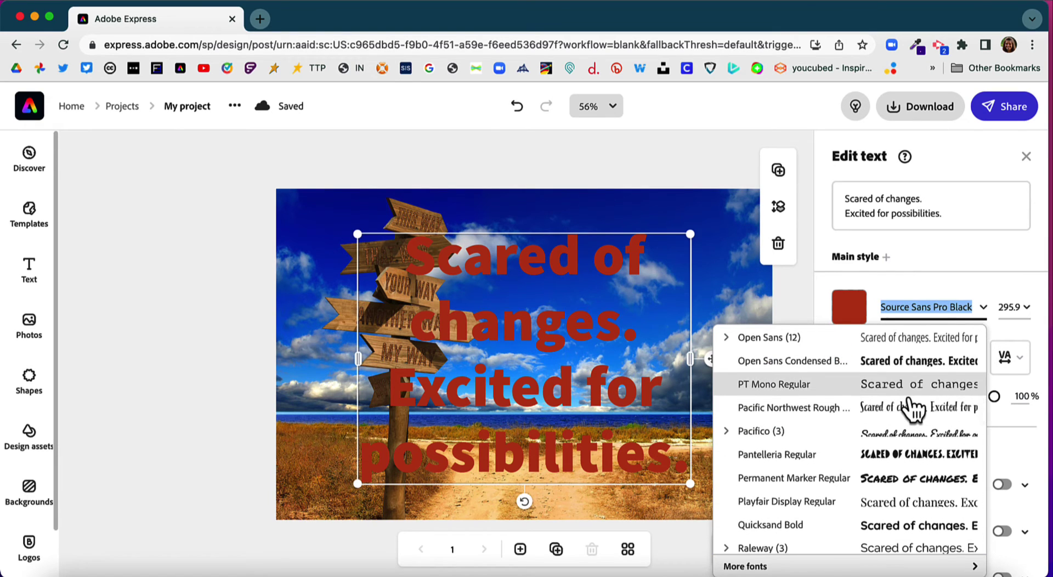
pyautogui.scroll(6, 911, 409)
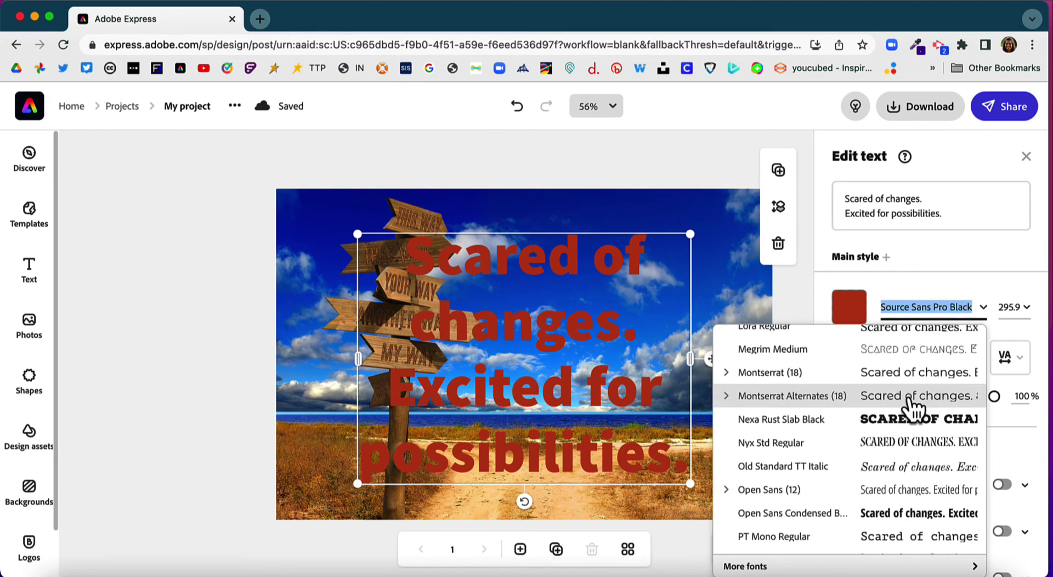
pyautogui.scroll(3, 912, 409)
pyautogui.scroll(4, 913, 407)
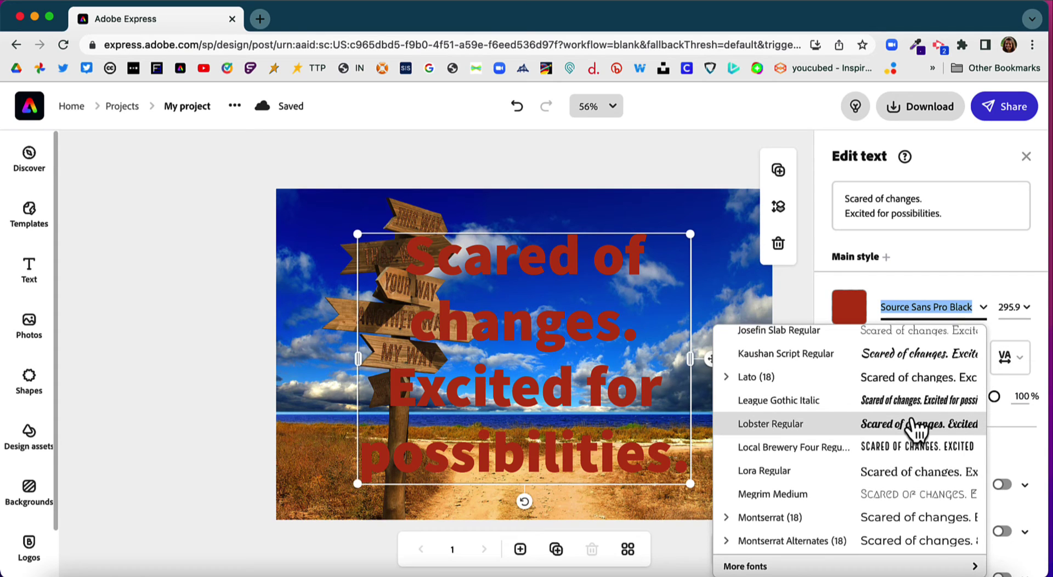
pyautogui.scroll(3, 916, 429)
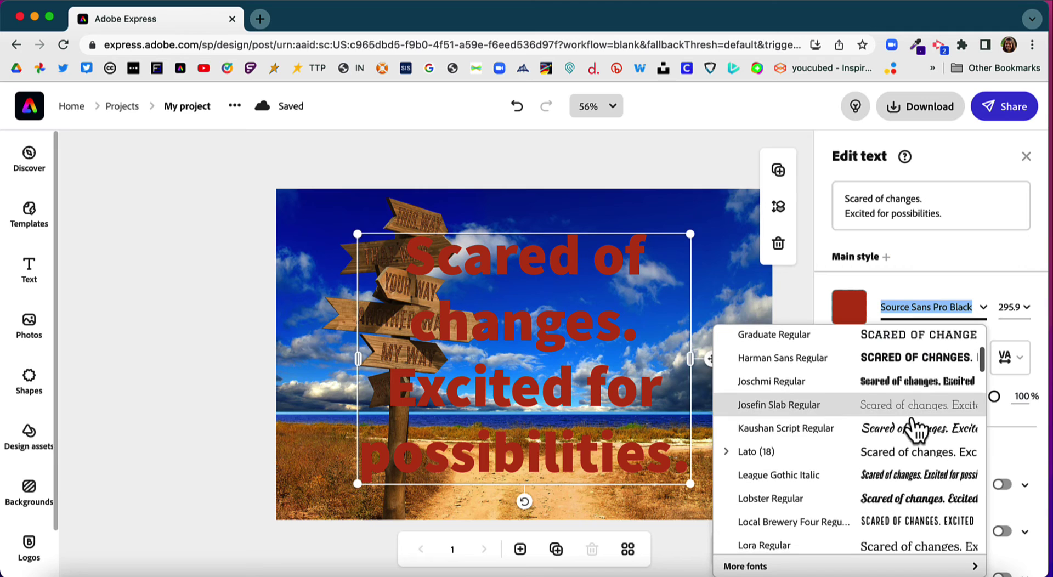
pyautogui.click(925, 474)
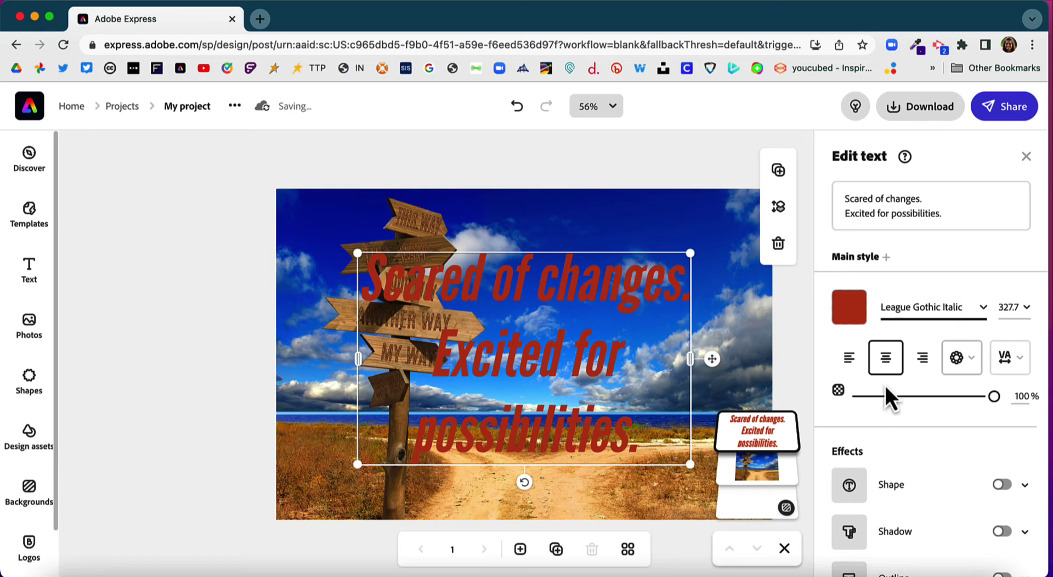
# Left-align the text, shrink it to a size of about 229, and place it in the sky beside the upper signs
pyautogui.click(849, 359)
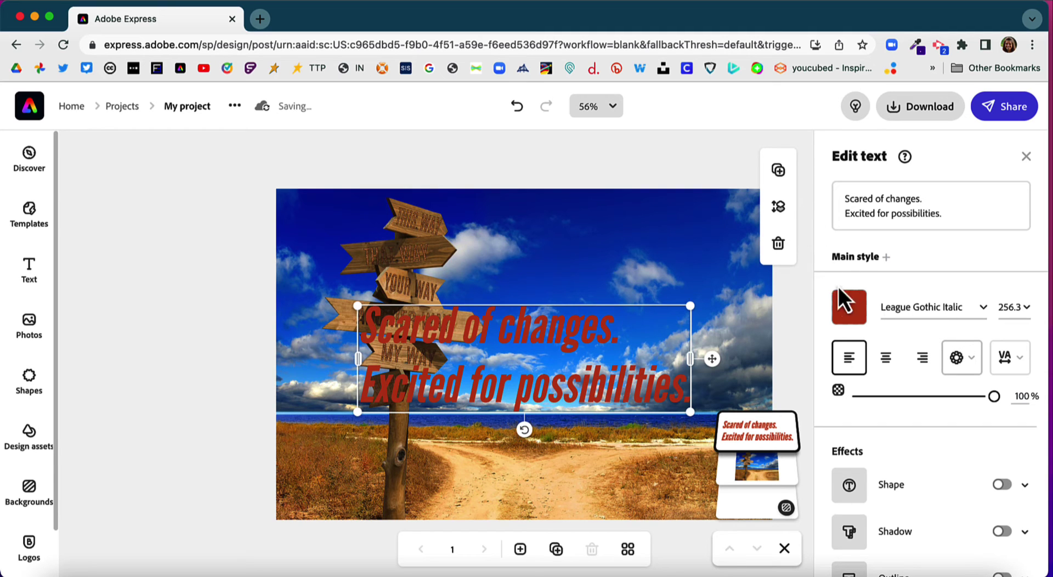
pyautogui.moveTo(613, 322); pyautogui.dragTo(674, 212)
pyautogui.moveTo(661, 250); pyautogui.dragTo(670, 262)
pyautogui.moveTo(430, 202); pyautogui.dragTo(465, 212)
pyautogui.moveTo(534, 250); pyautogui.dragTo(534, 243)
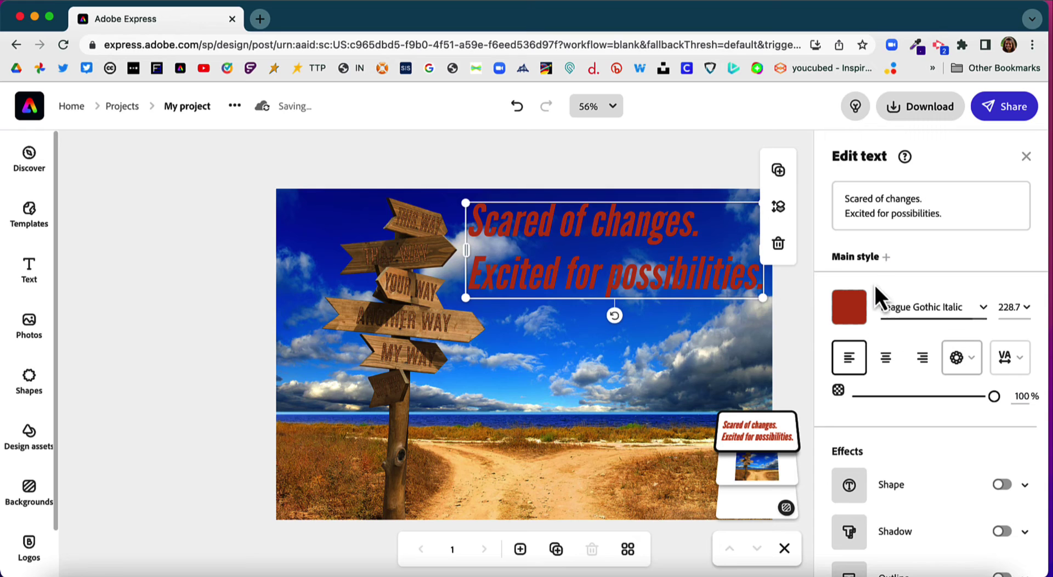
# Try the dark teal #207178 from the current palette as the text colour
pyautogui.click(850, 318)
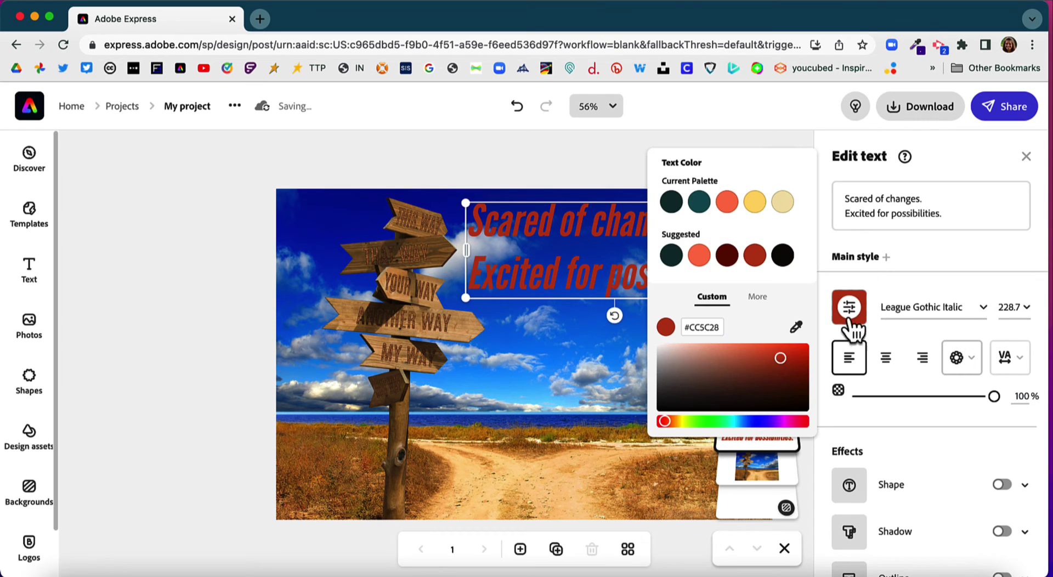
pyautogui.click(697, 206)
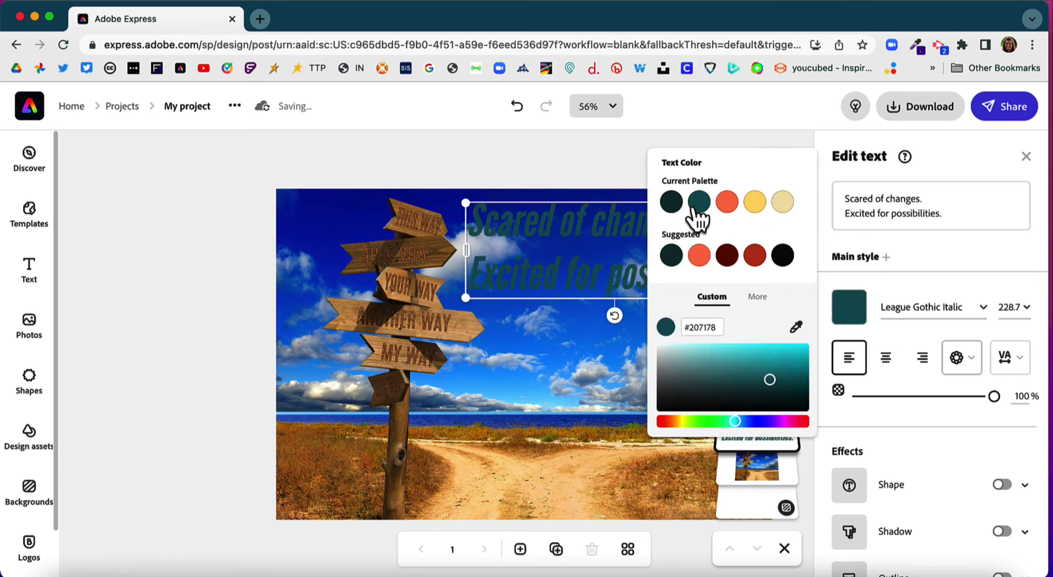
pyautogui.click(527, 334)
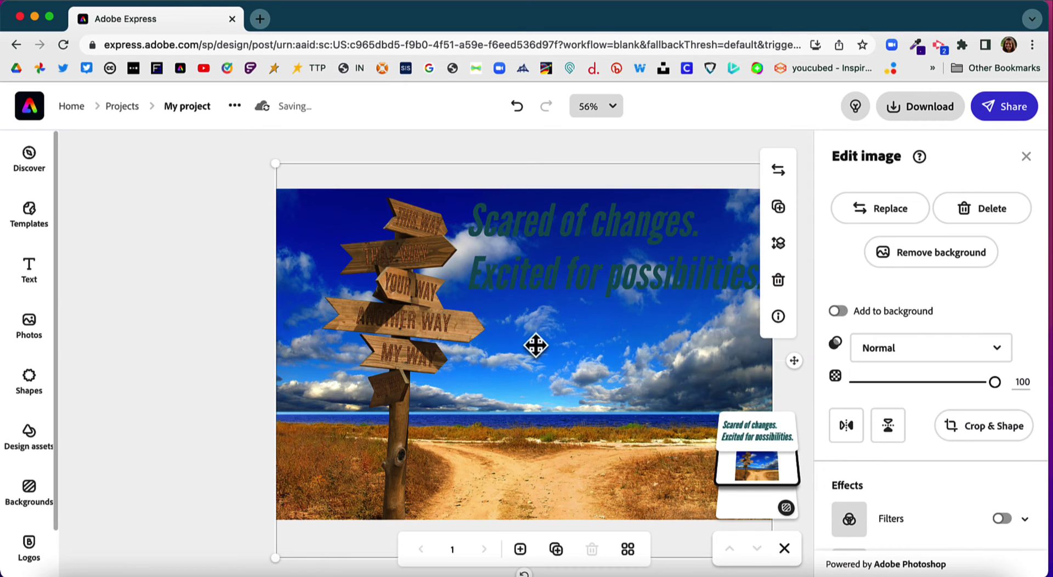
# Try a custom mustard yellow, #D8C740, as the colour of the whole text
pyautogui.click(581, 240)
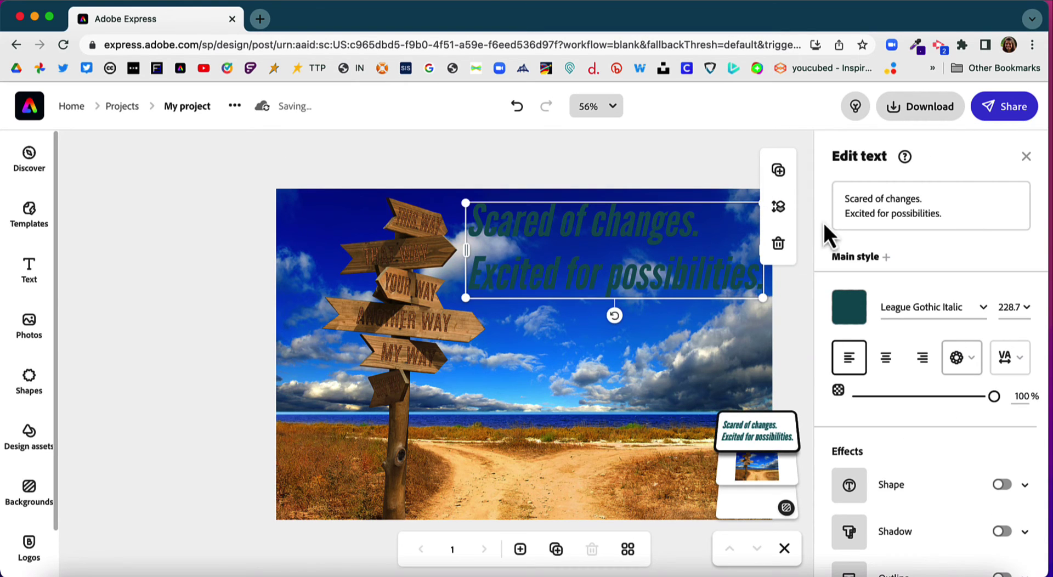
pyautogui.click(857, 320)
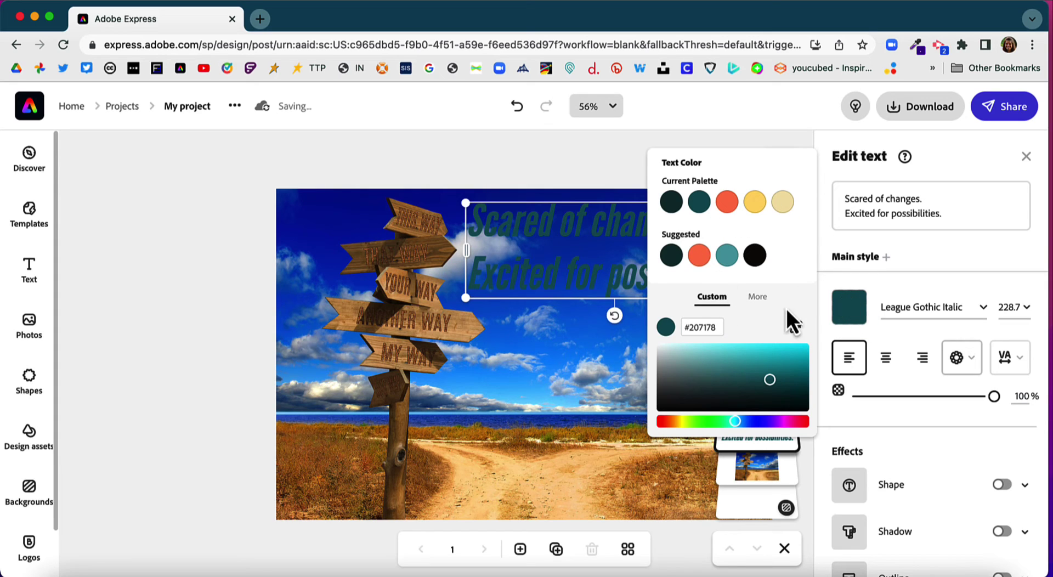
pyautogui.click(757, 298)
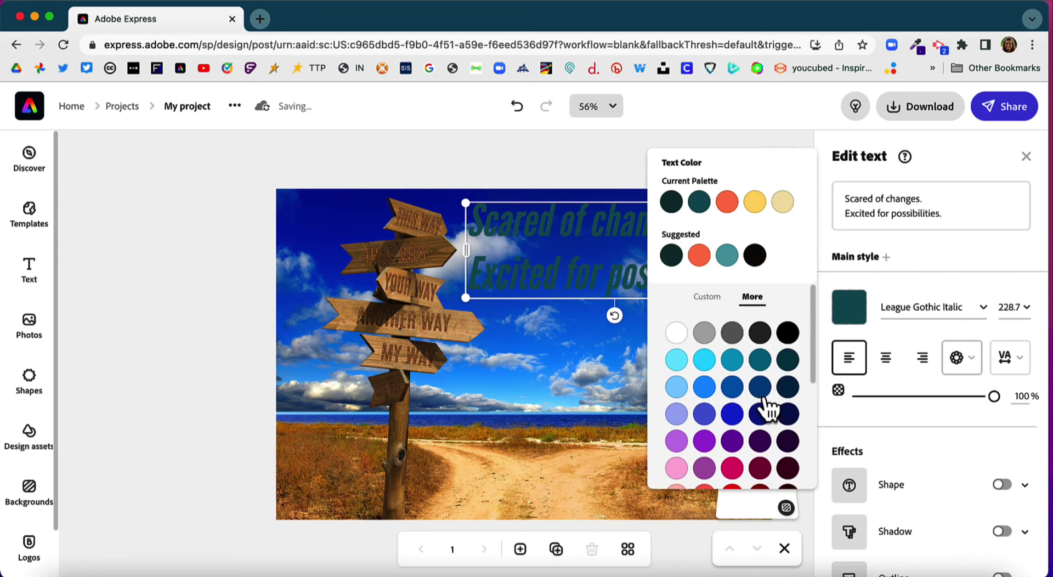
pyautogui.scroll(-5, 767, 404)
pyautogui.scroll(5, 765, 405)
pyautogui.click(699, 295)
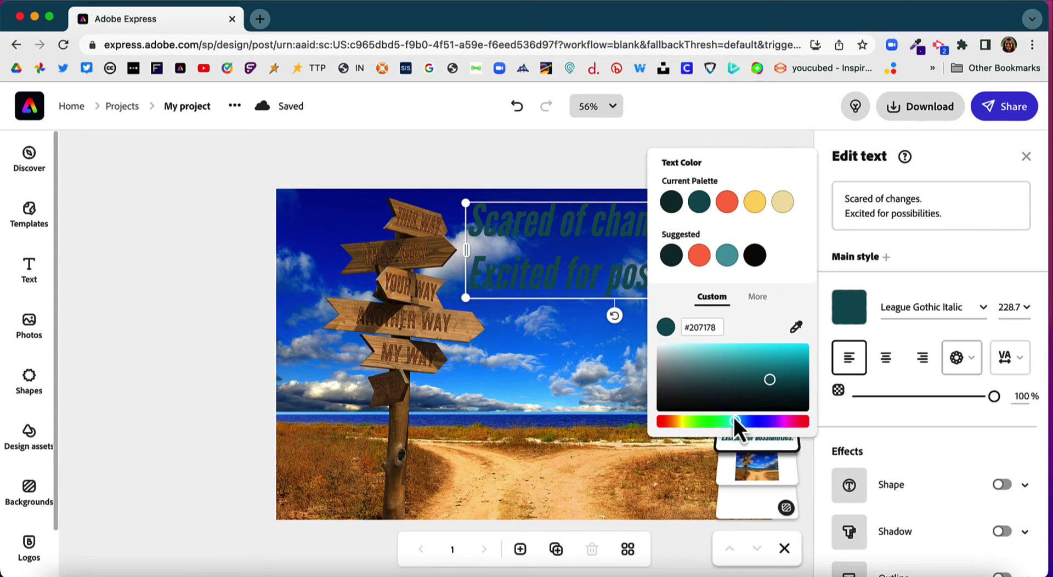
pyautogui.moveTo(733, 421); pyautogui.dragTo(680, 421)
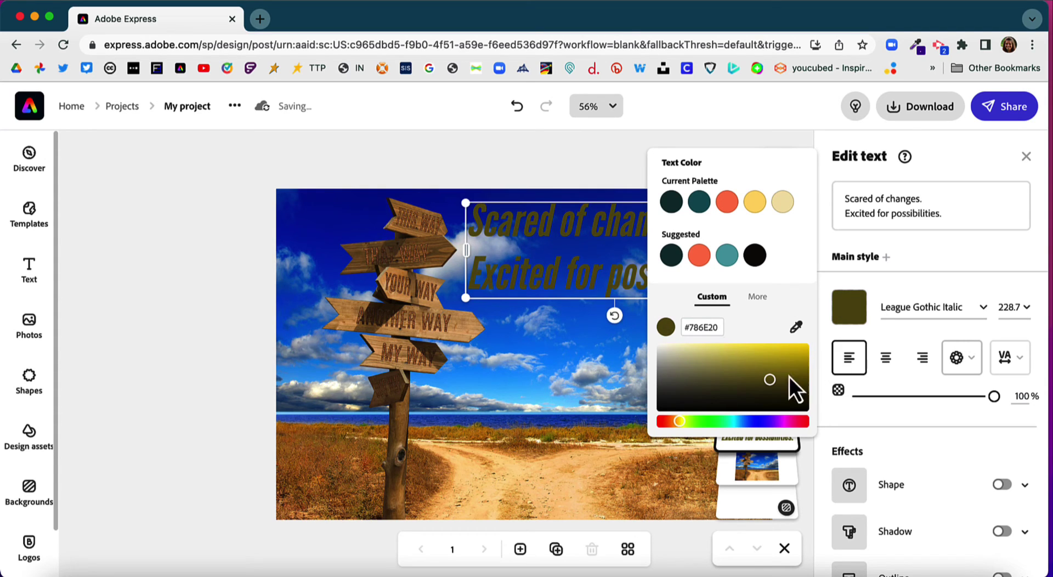
pyautogui.moveTo(772, 378); pyautogui.dragTo(767, 357)
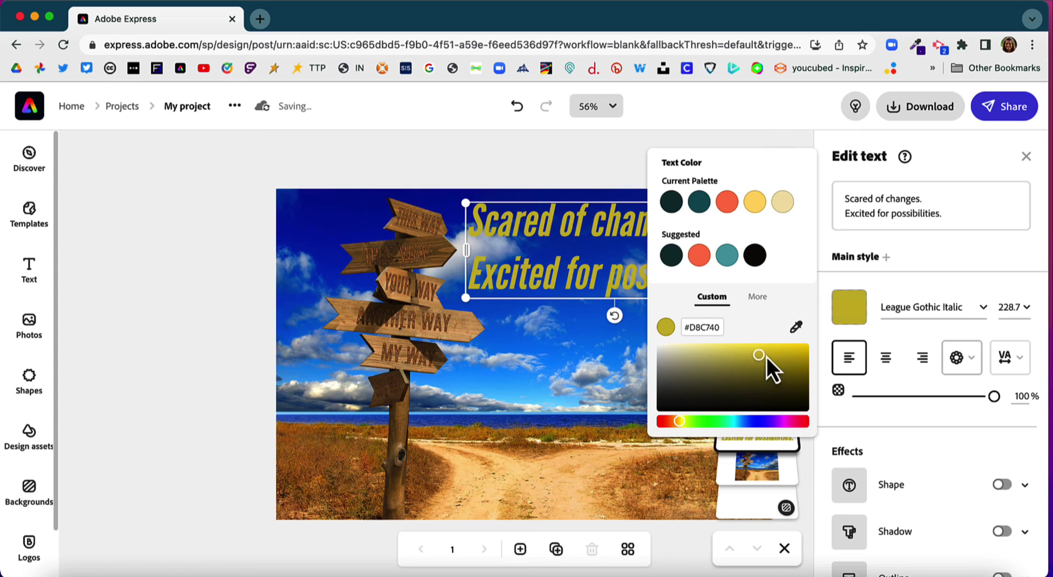
pyautogui.click(602, 377)
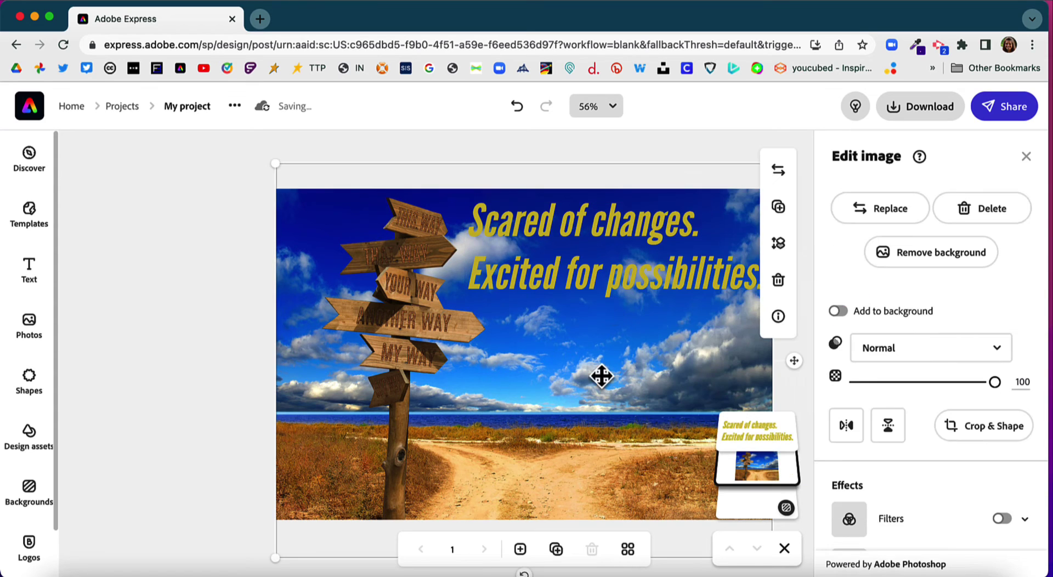
# Add a highlight style to the text and apply it to the whole first sentence, "Scared of changes."
pyautogui.click(637, 242)
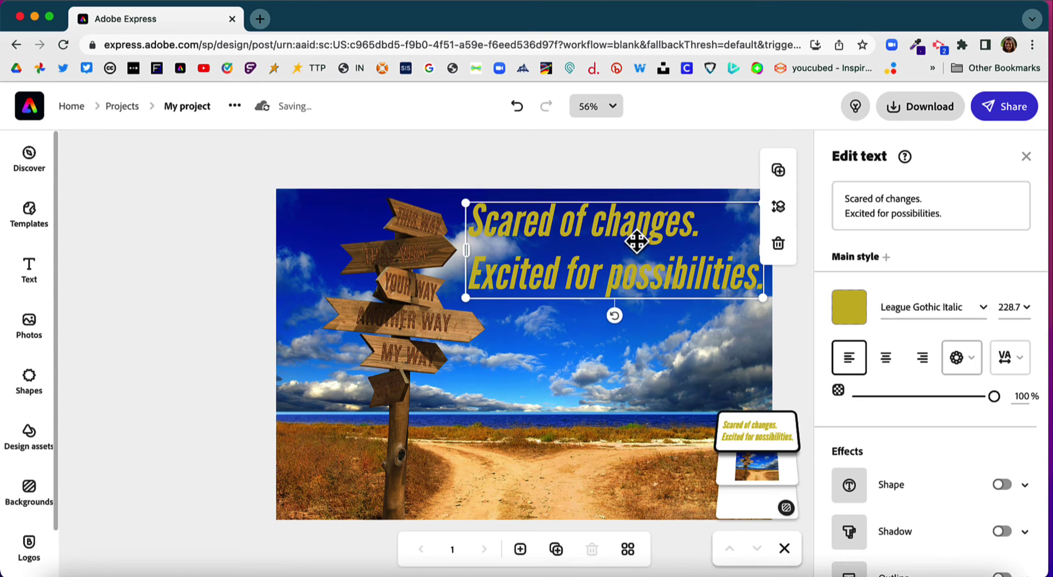
pyautogui.click(888, 266)
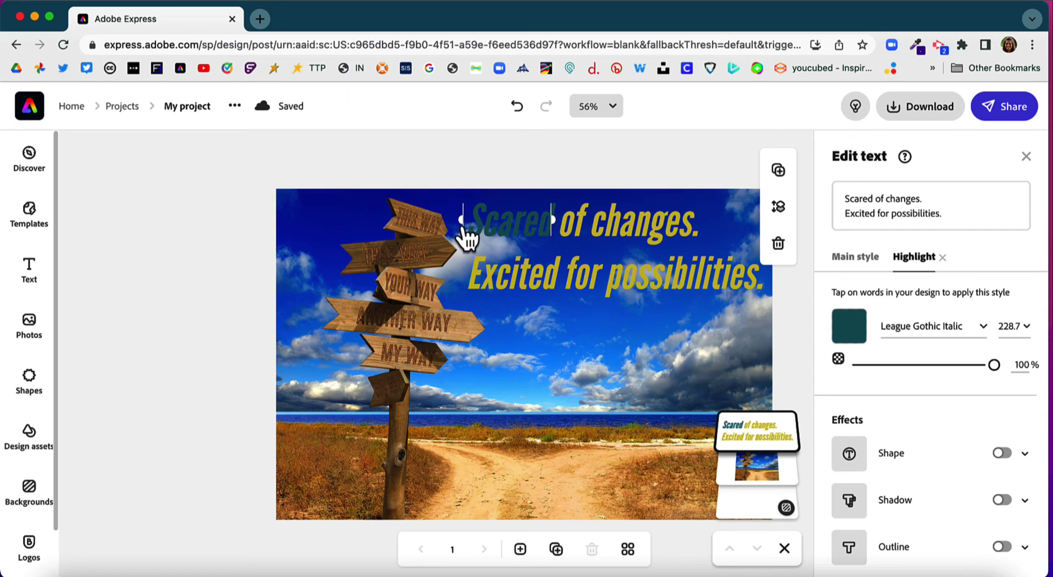
pyautogui.click(547, 225)
pyautogui.moveTo(554, 225); pyautogui.dragTo(708, 228)
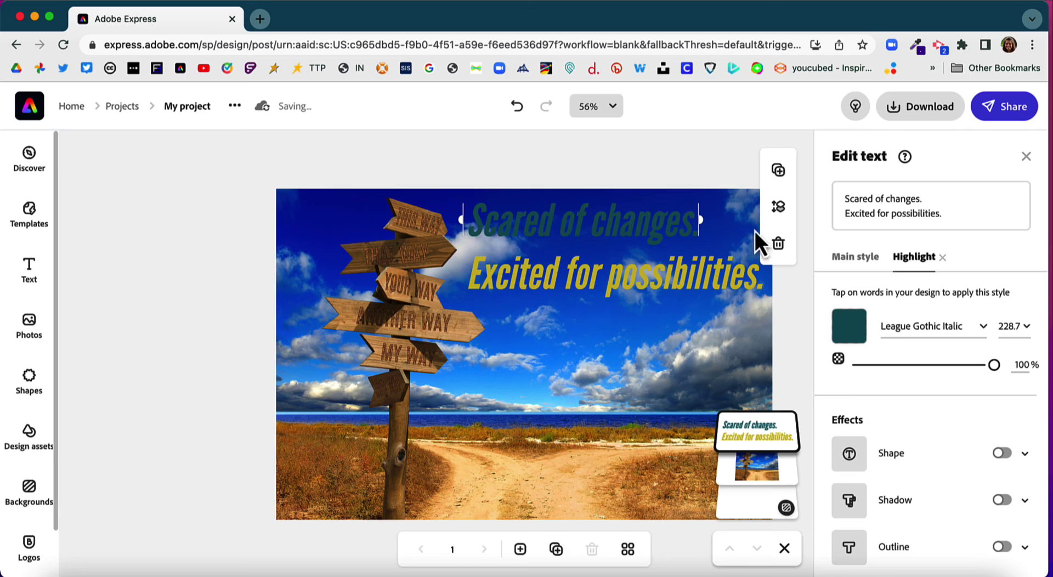
# Set the highlight style's colour for "Scared of changes." to the light blue #84DEFF
pyautogui.click(863, 328)
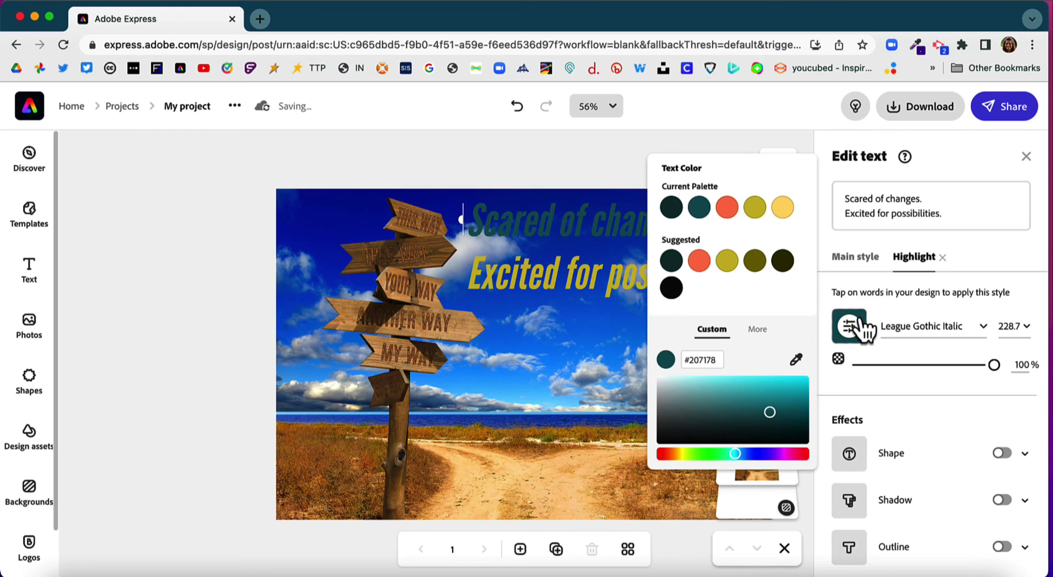
pyautogui.click(699, 262)
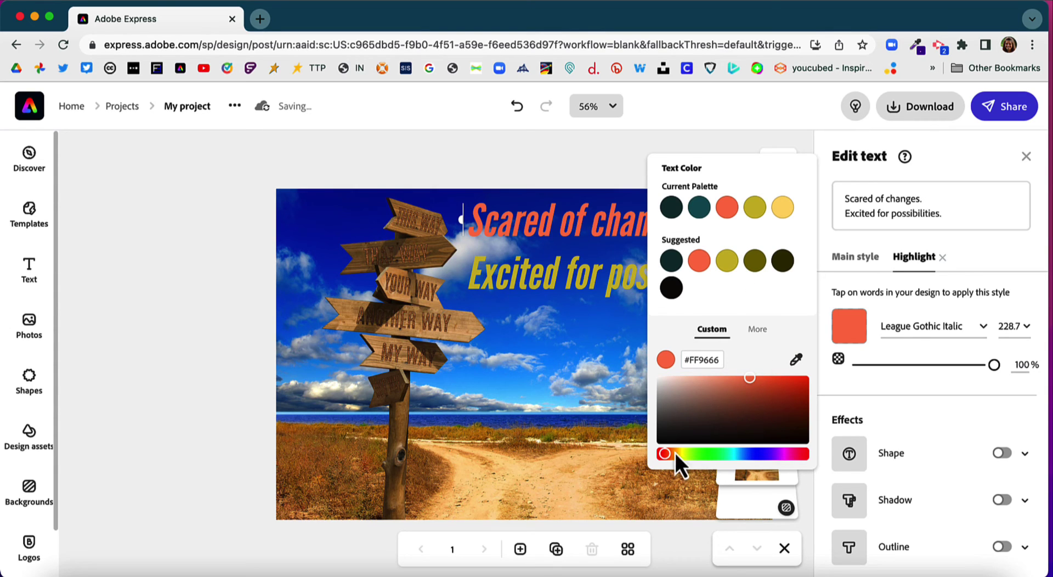
pyautogui.click(783, 208)
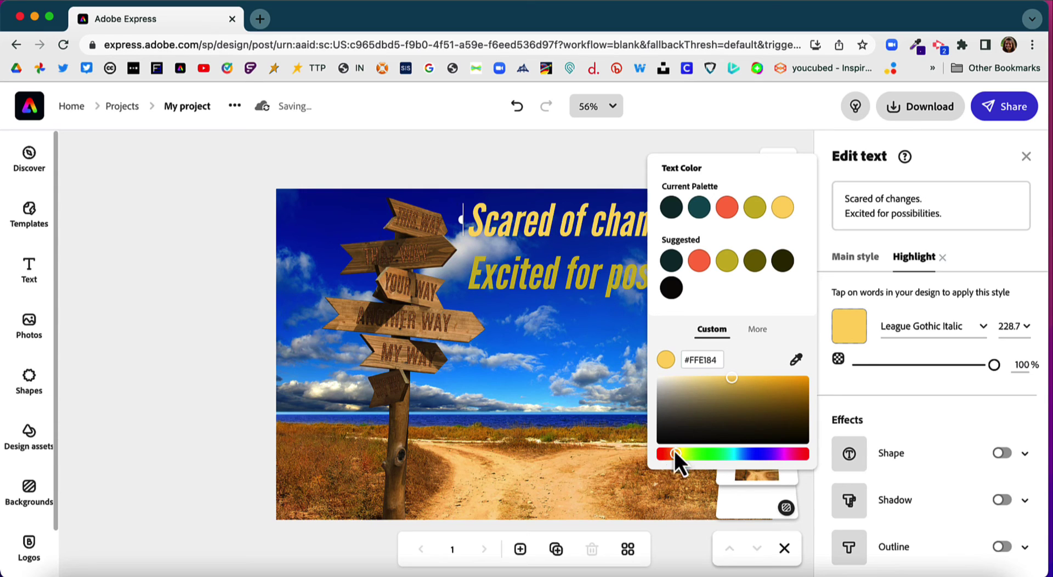
pyautogui.moveTo(676, 458); pyautogui.dragTo(739, 454)
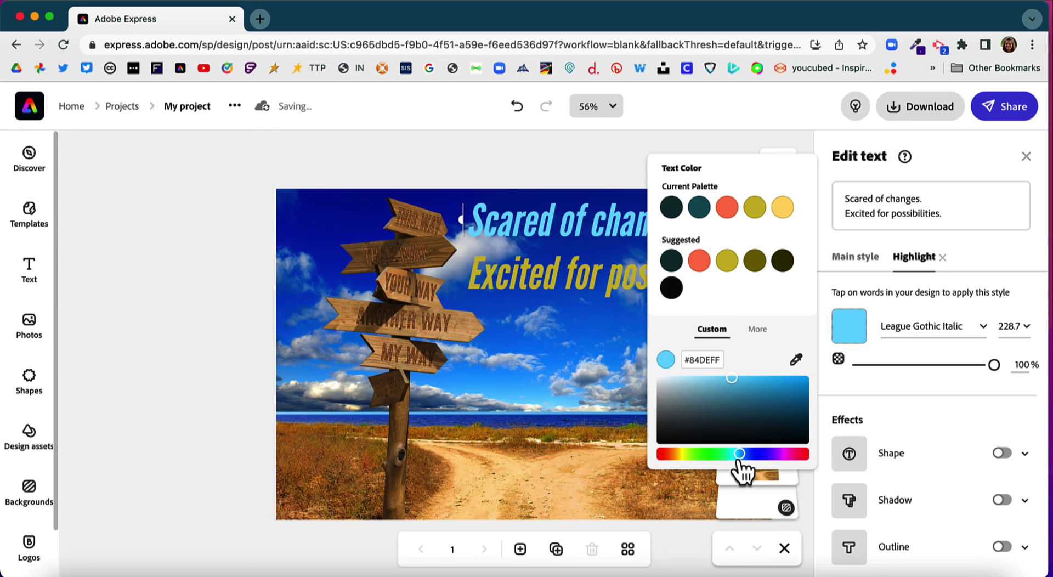
pyautogui.click(560, 355)
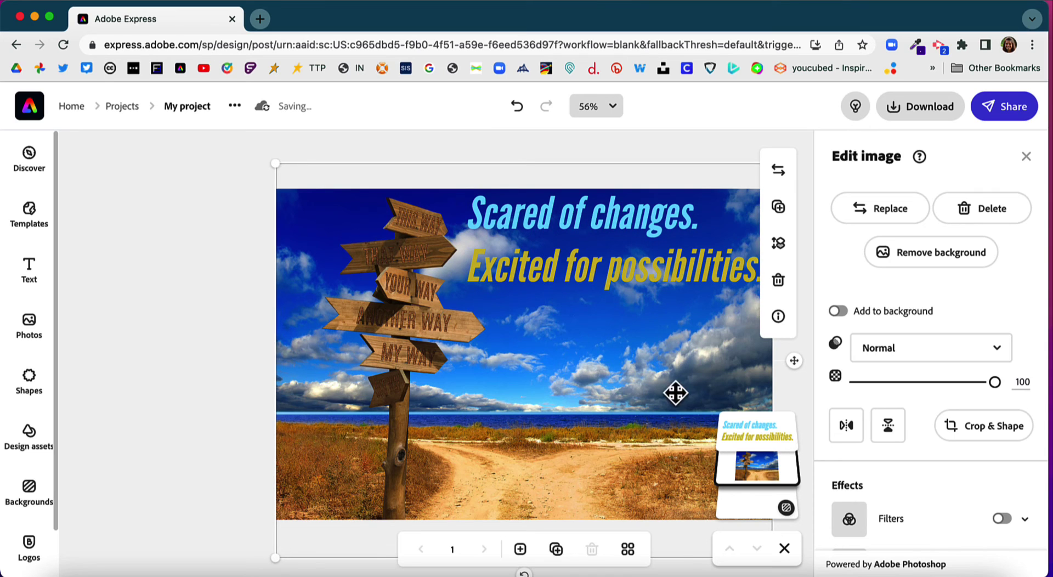
# Set the main style's colour for "Excited for possibilities." to the palette's warm yellow #FFE184 and deselect everything
pyautogui.click(477, 270)
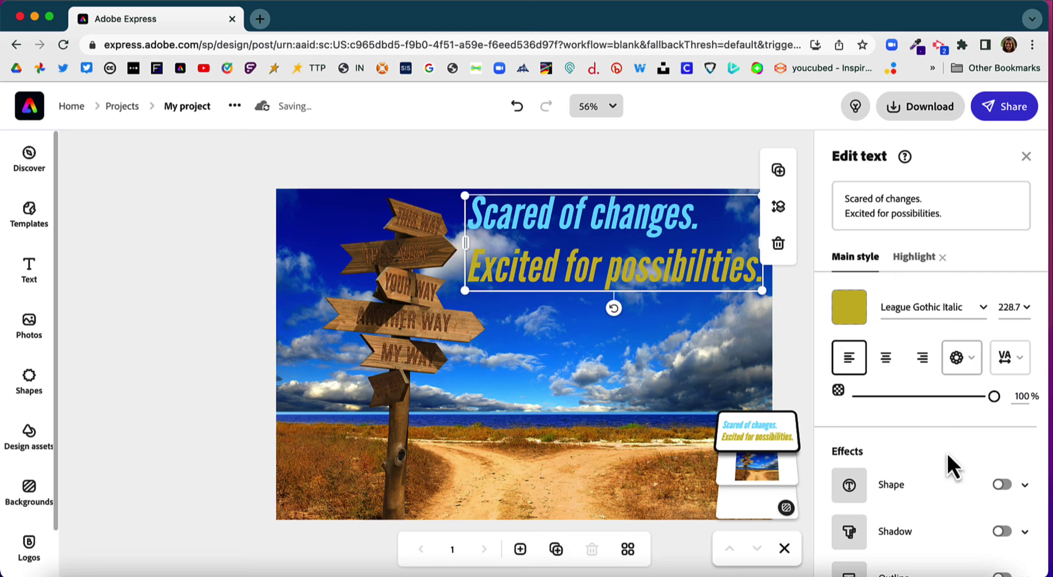
pyautogui.click(854, 323)
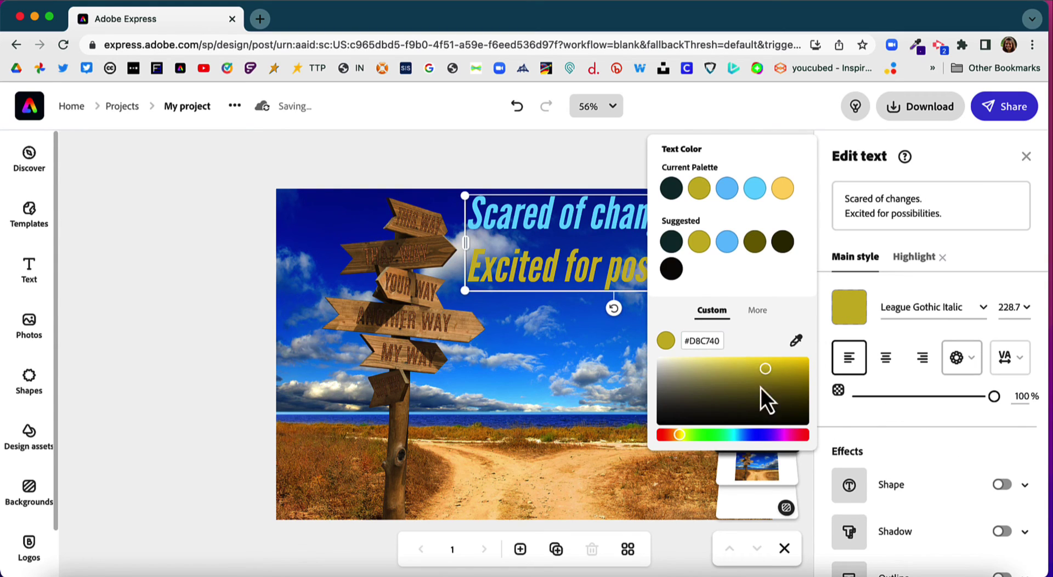
pyautogui.moveTo(768, 367); pyautogui.dragTo(764, 374)
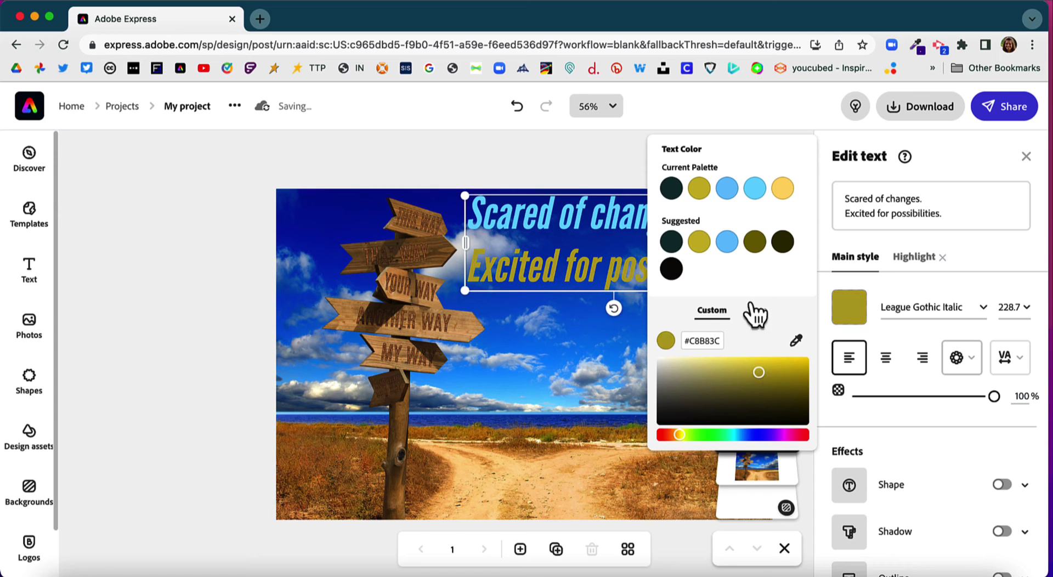
pyautogui.click(782, 192)
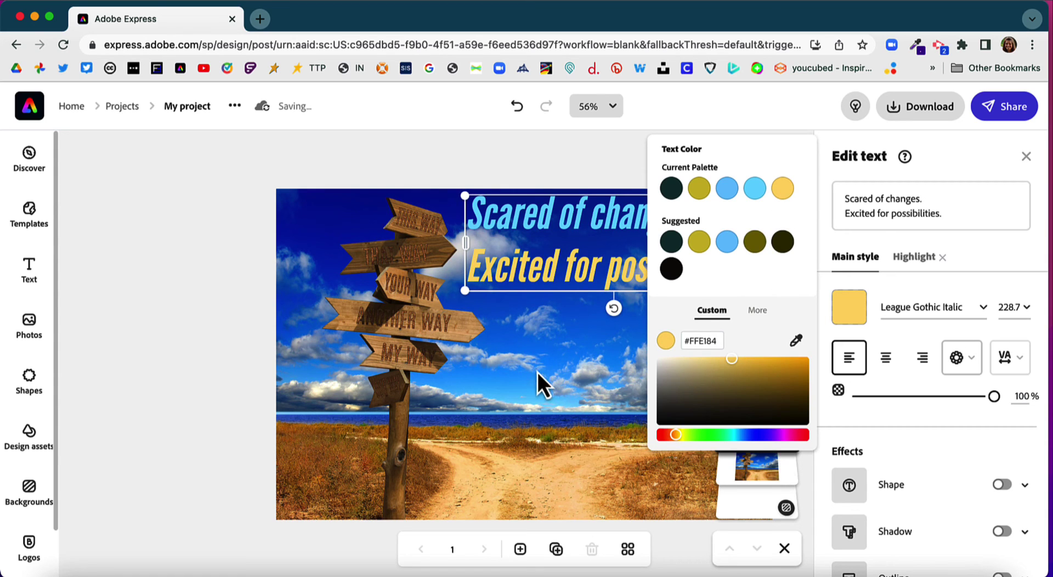
pyautogui.click(557, 391)
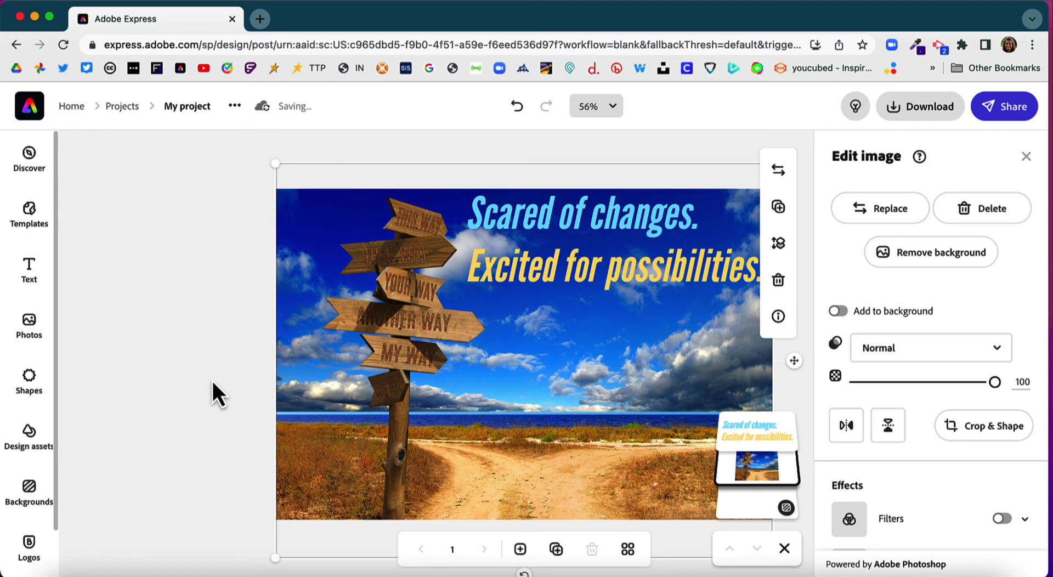
pyautogui.click(155, 402)
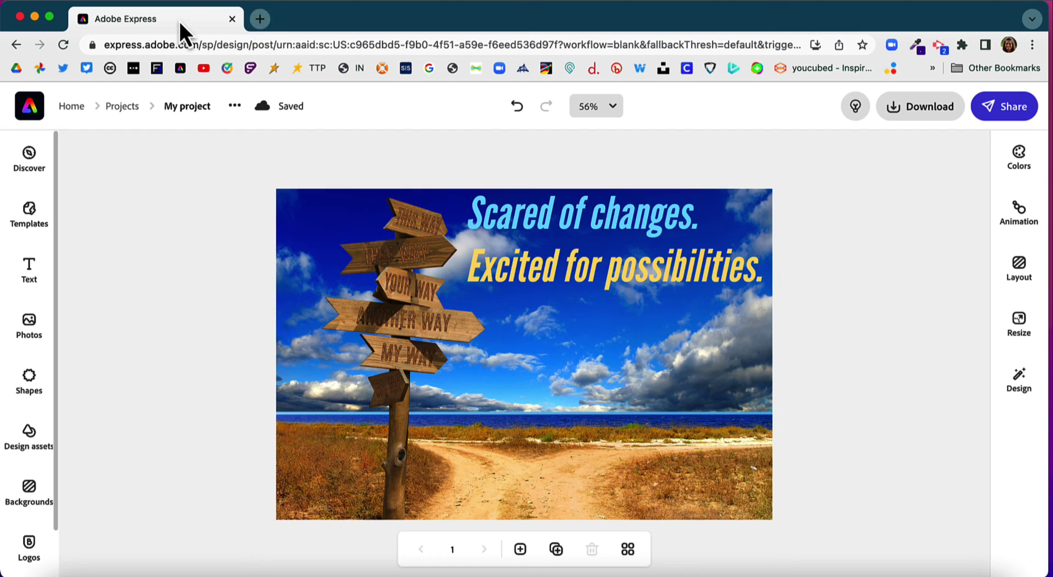
# Open the Seesaw website, app.seesaw.me, in a new browser tab
pyautogui.click(255, 24)
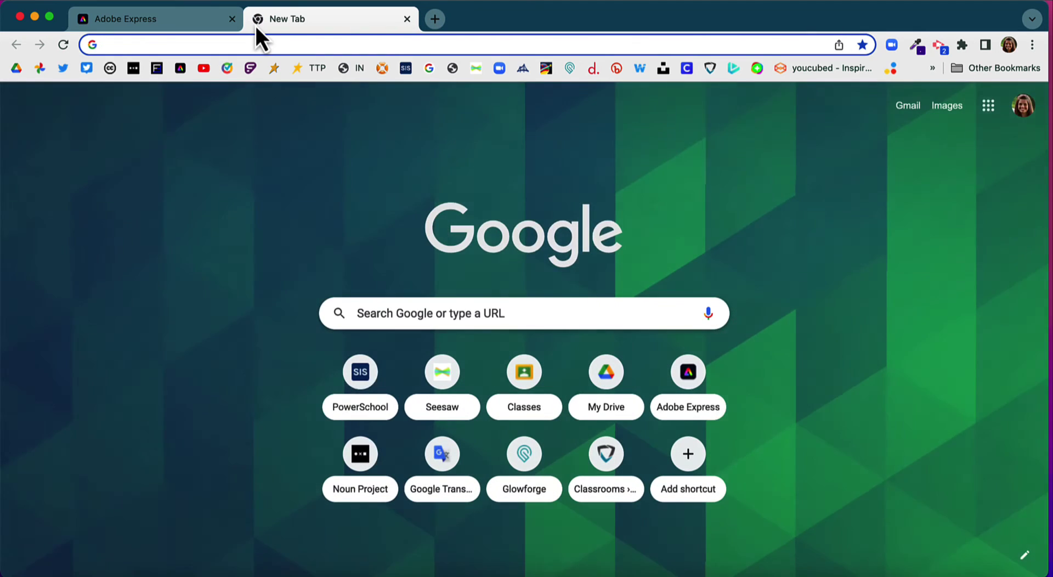
pyautogui.write('app.seesaw.')
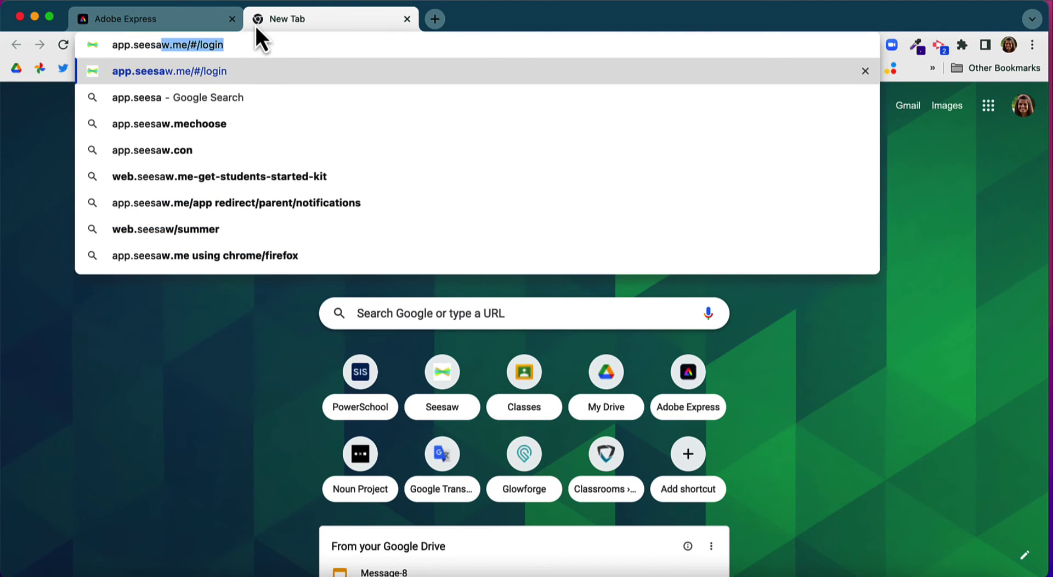
pyautogui.write('me')
pyautogui.press('Return')
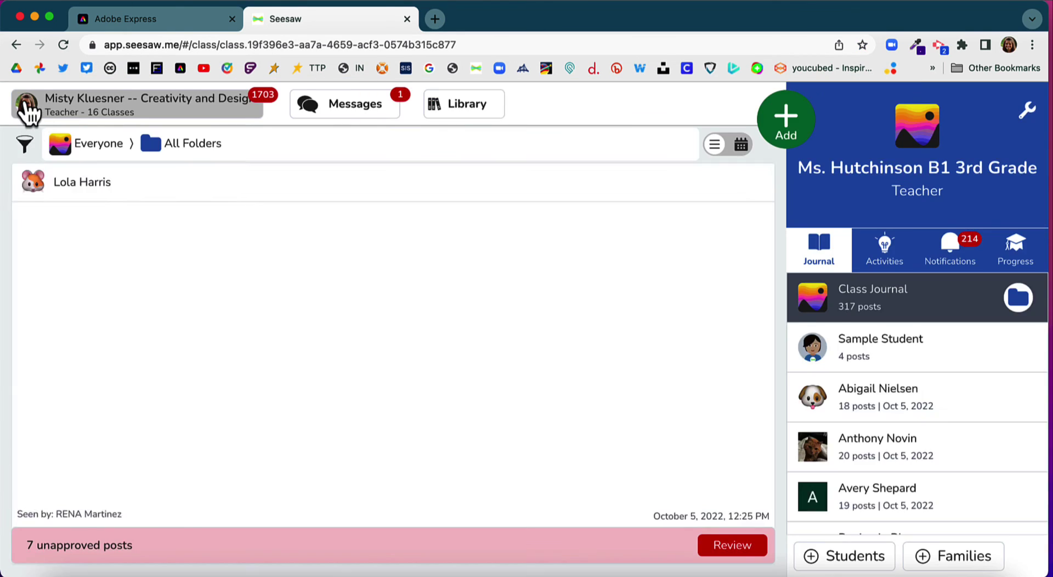
# Switch to the class "CSI Electives 2022-23 (8th grade)" in the teacher's class list
pyautogui.click(24, 104)
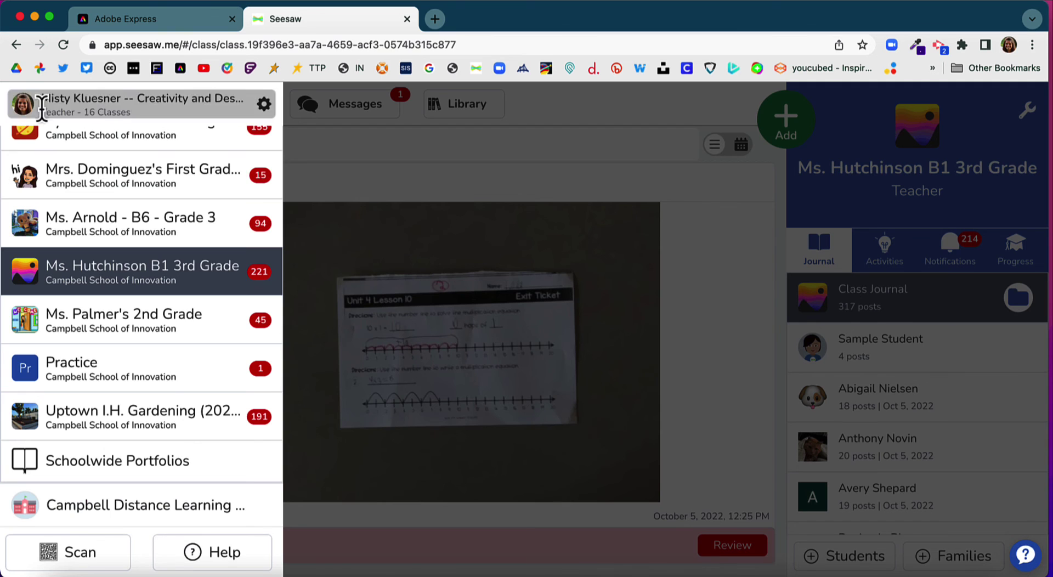
pyautogui.scroll(10, 77, 221)
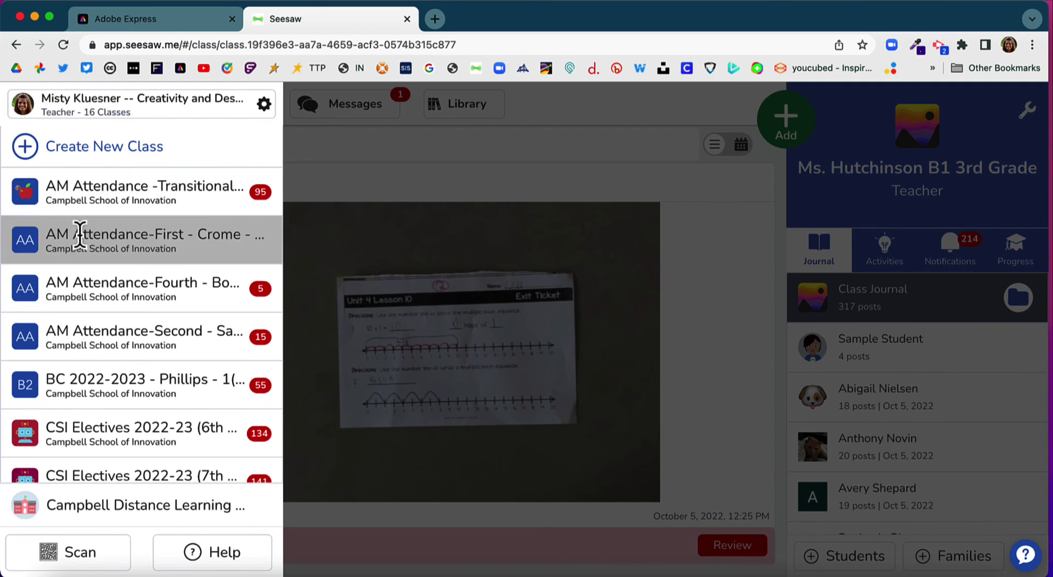
pyautogui.scroll(-3, 101, 368)
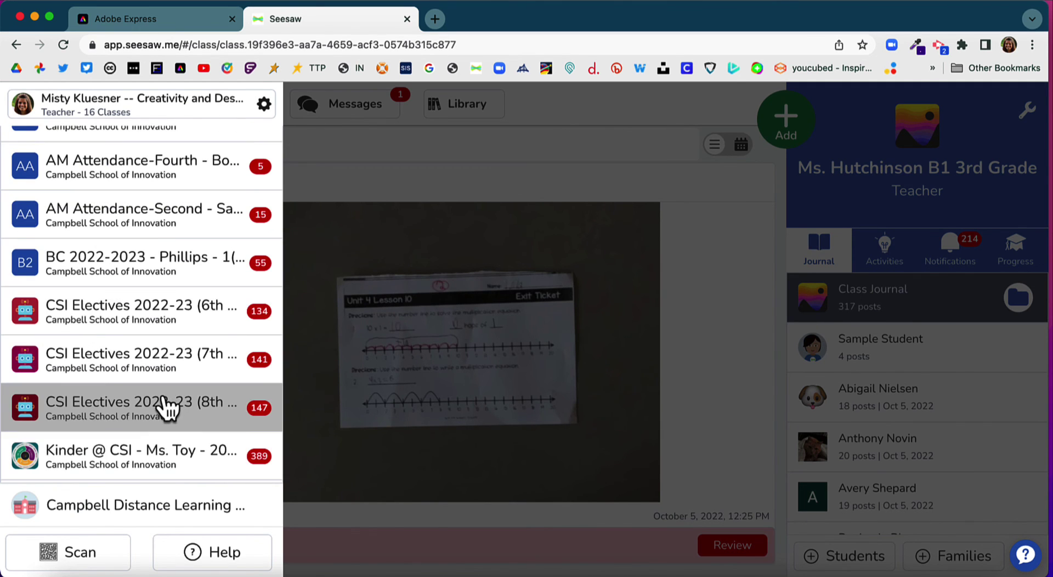
pyautogui.click(165, 407)
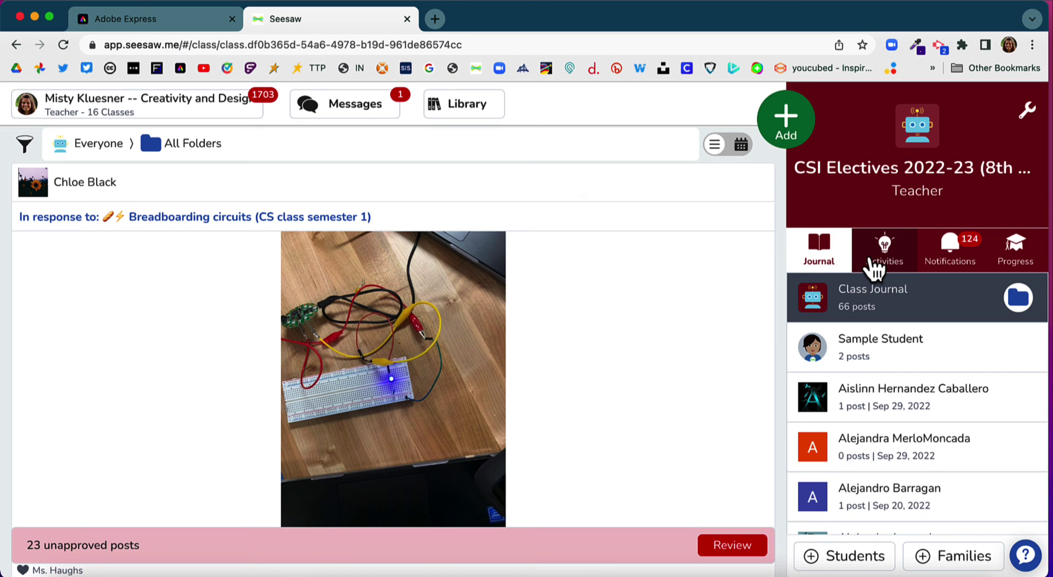
# View the class's assigned activities and start a new Post Student Work entry
pyautogui.click(875, 268)
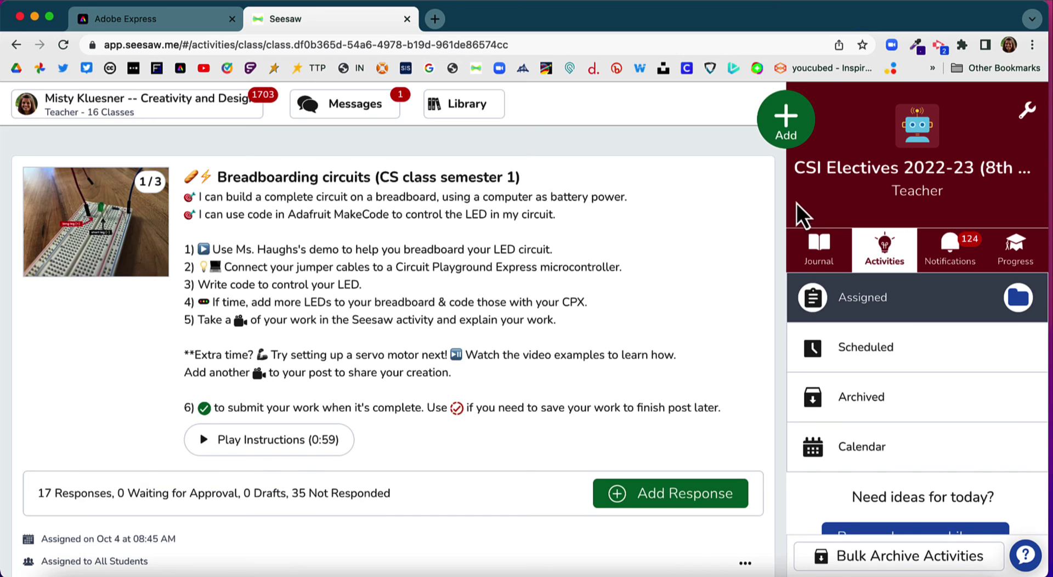
pyautogui.click(786, 116)
pyautogui.click(678, 141)
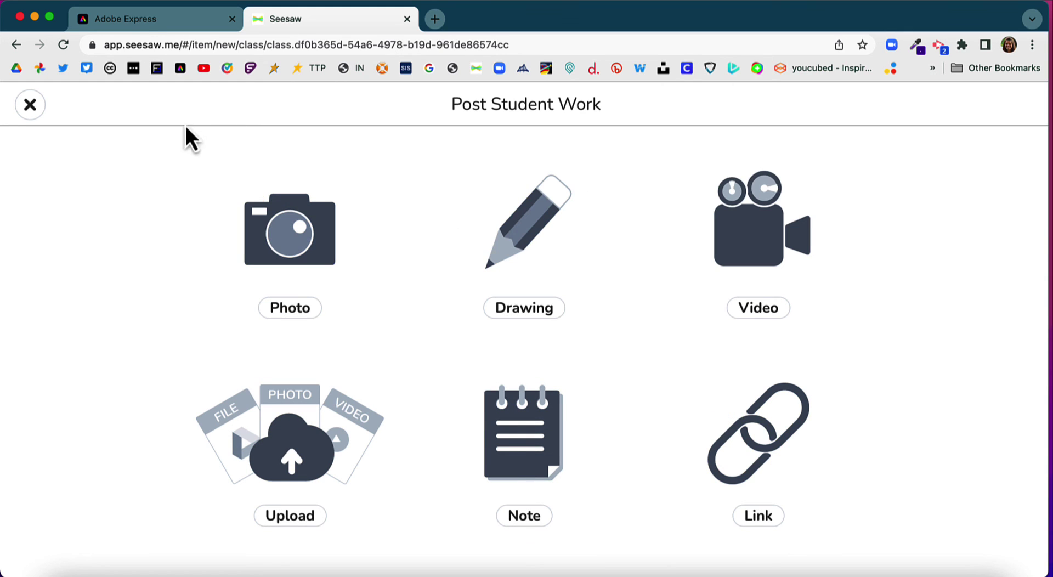
# Return to Adobe Express, publish the graphic as a shareable link and copy the link's address
pyautogui.click(125, 19)
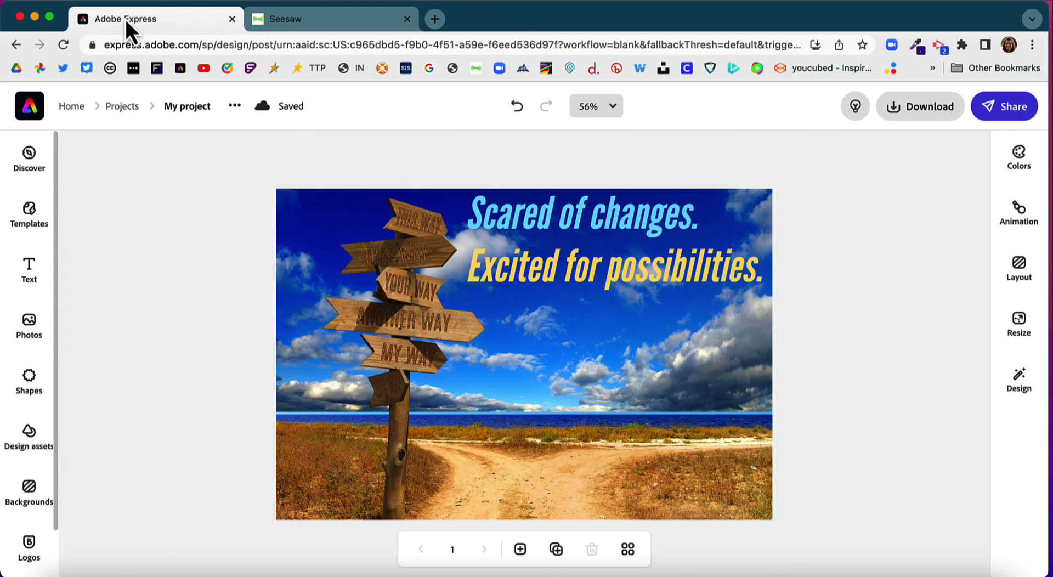
pyautogui.click(1007, 113)
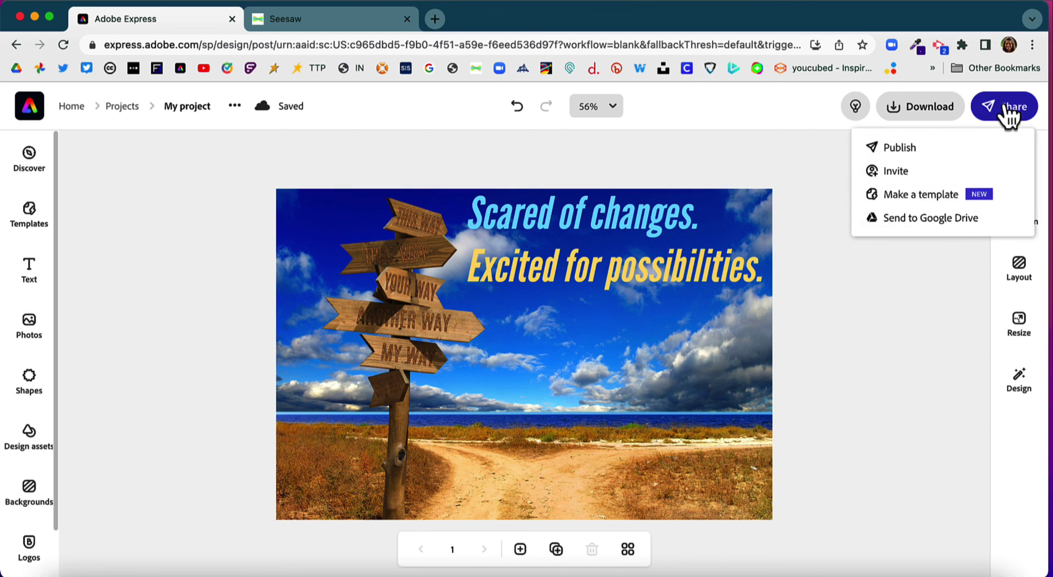
pyautogui.click(896, 149)
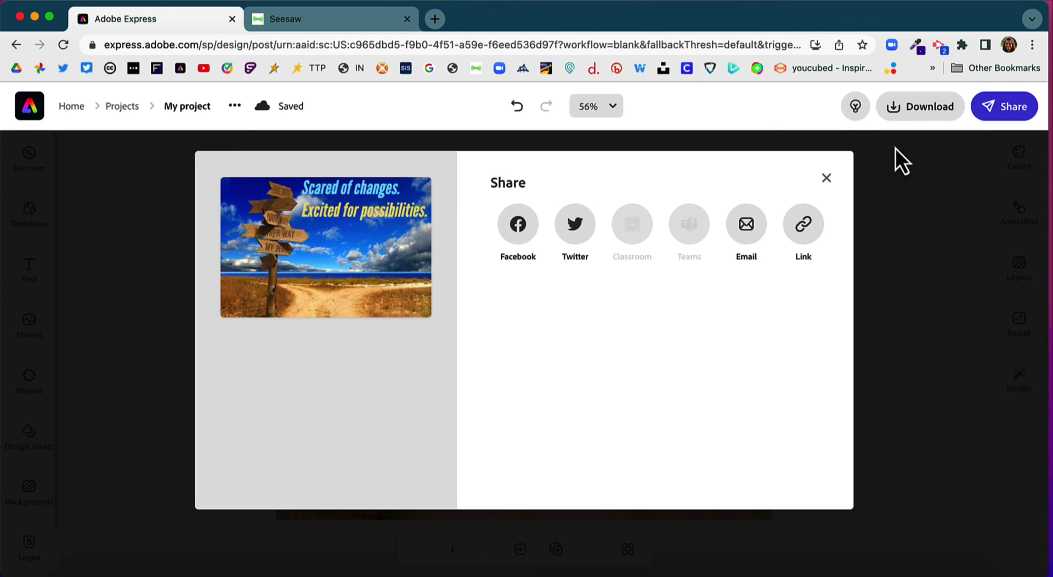
pyautogui.click(804, 230)
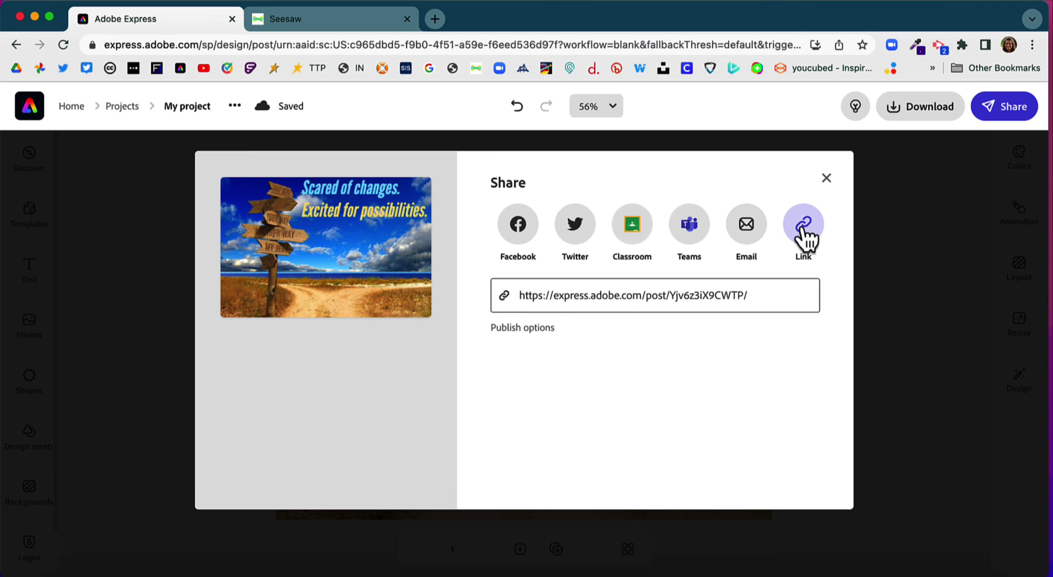
pyautogui.click(634, 303)
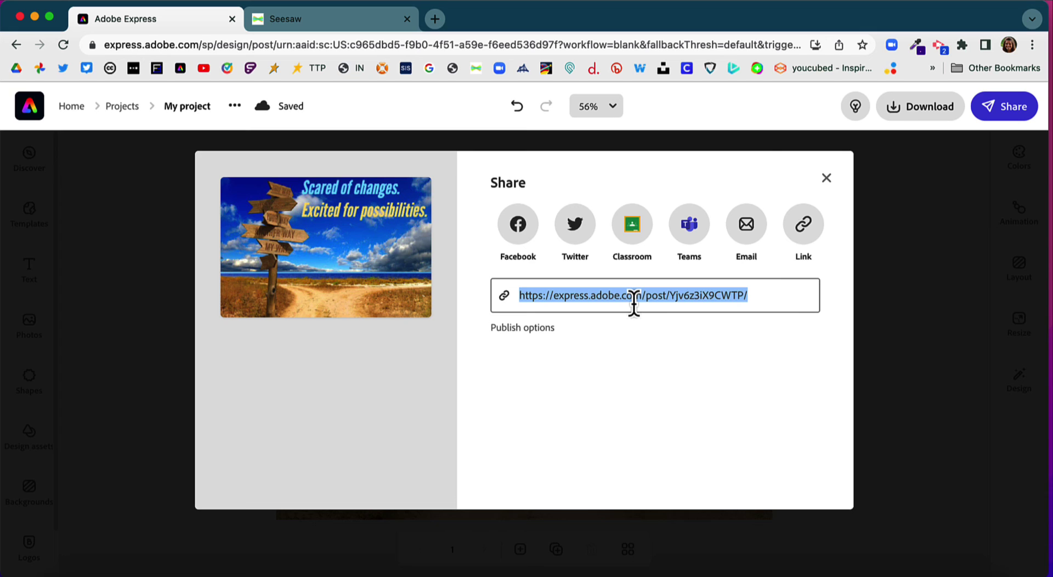
pyautogui.rightClick(634, 304)
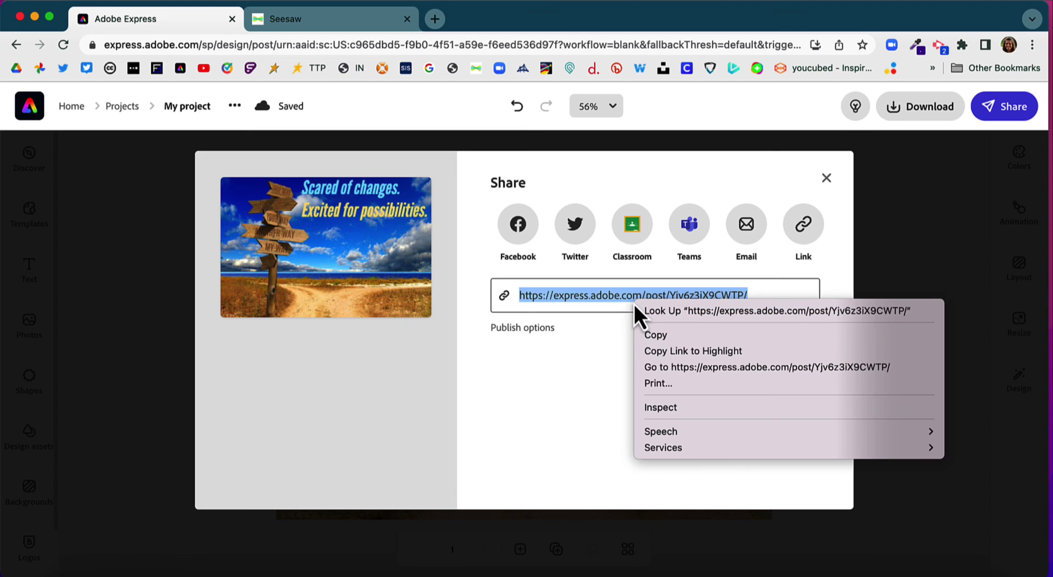
pyautogui.click(658, 336)
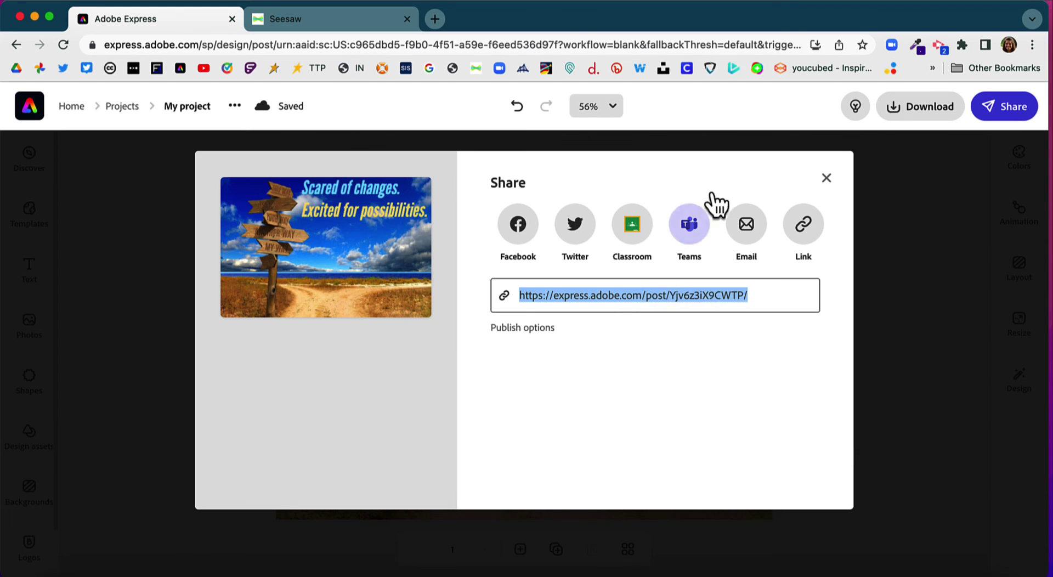
# Switch back to Seesaw and choose a link as the type of student work
pyautogui.click(318, 20)
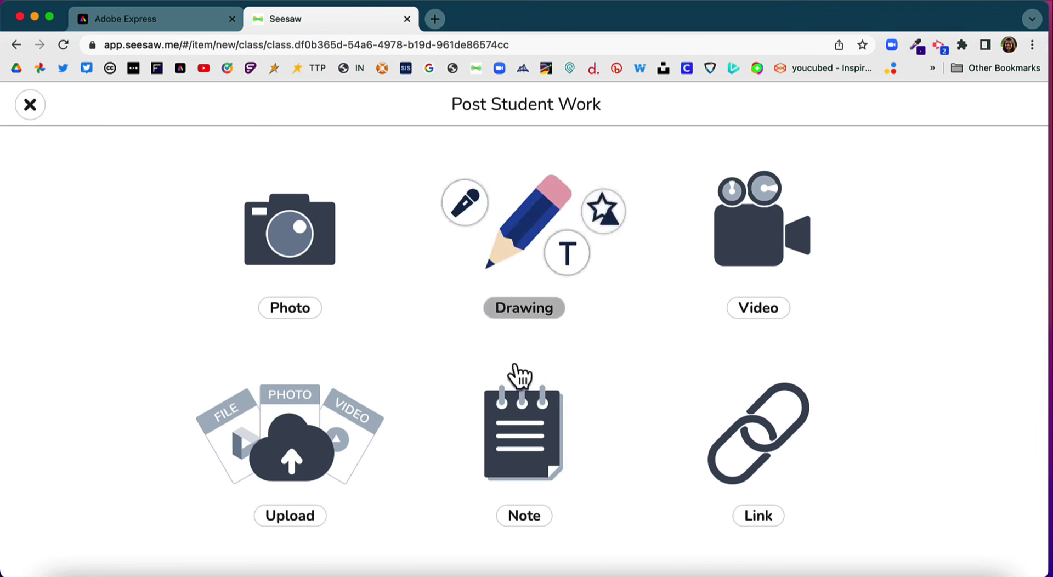
pyautogui.click(748, 443)
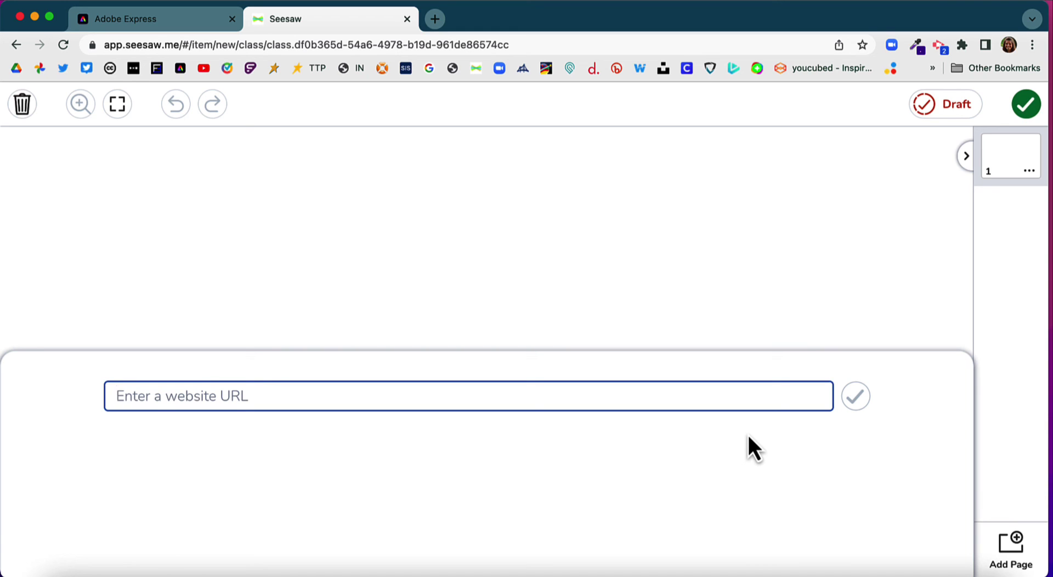
pyautogui.press('super+v')
pyautogui.tripleClick(377, 406)
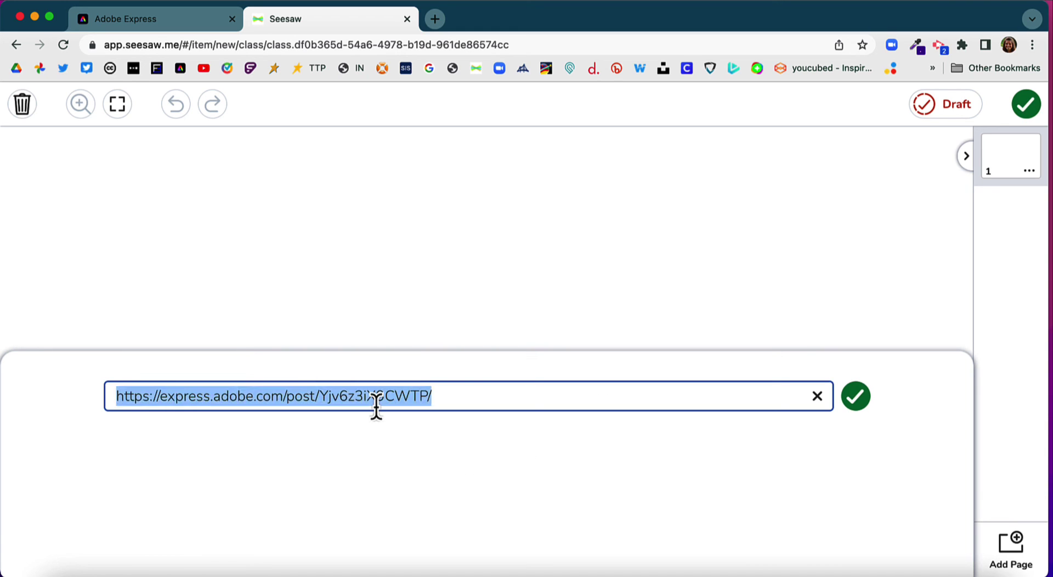
pyautogui.press('BackSpace')
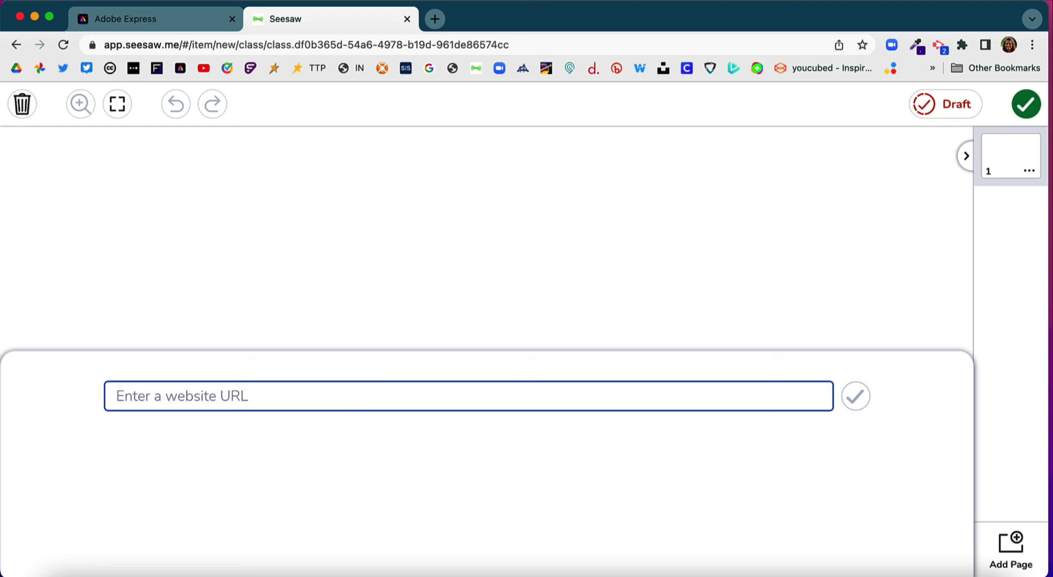
# Paste the copied Adobe Express link as the website URL and add it to the post
pyautogui.rightClick(354, 398)
pyautogui.click(387, 467)
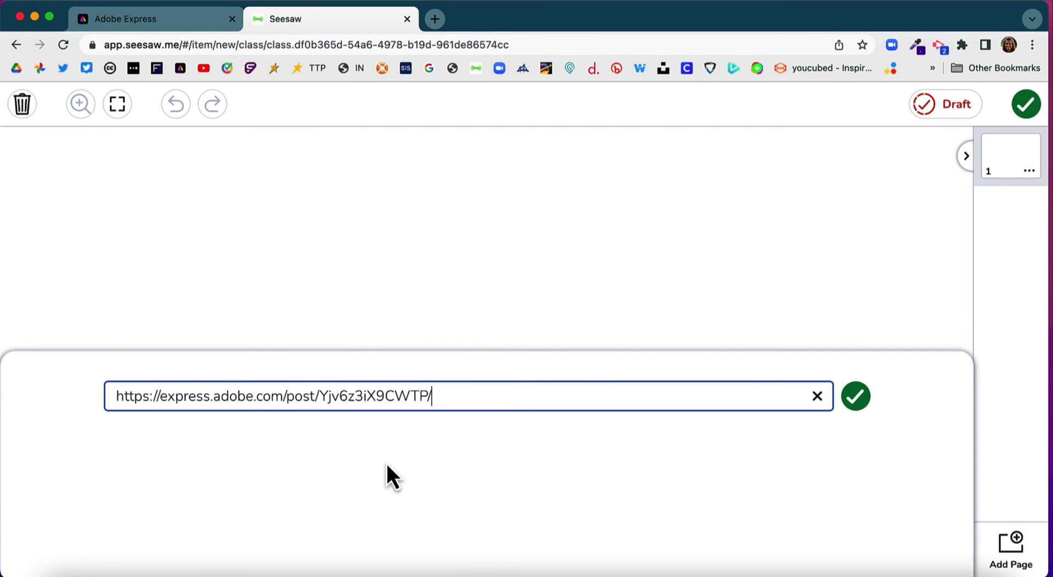
pyautogui.click(856, 396)
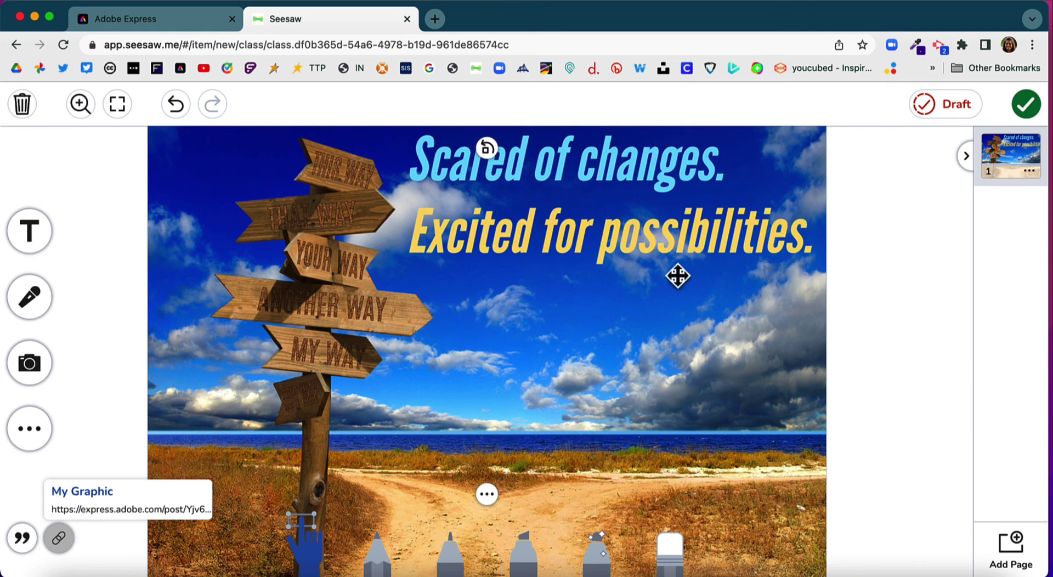
# Submit the post and assign it to Sample Student
pyautogui.click(1025, 109)
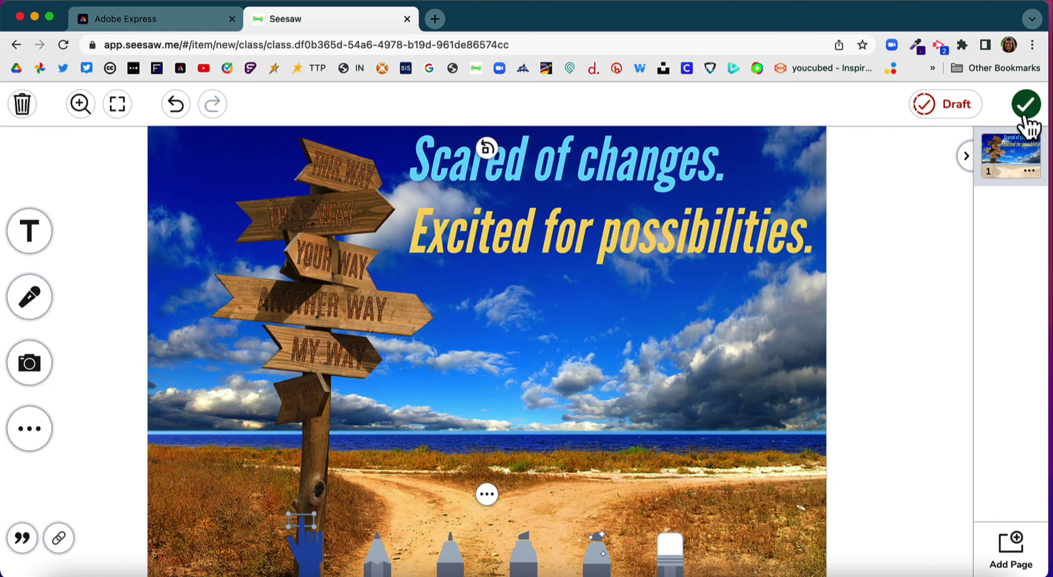
pyautogui.click(421, 248)
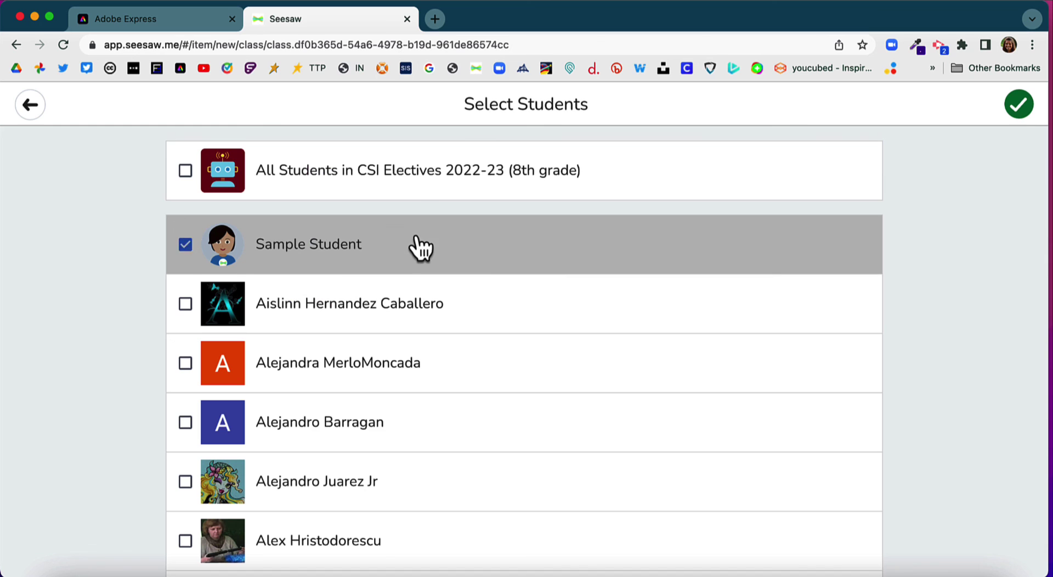
pyautogui.click(1019, 105)
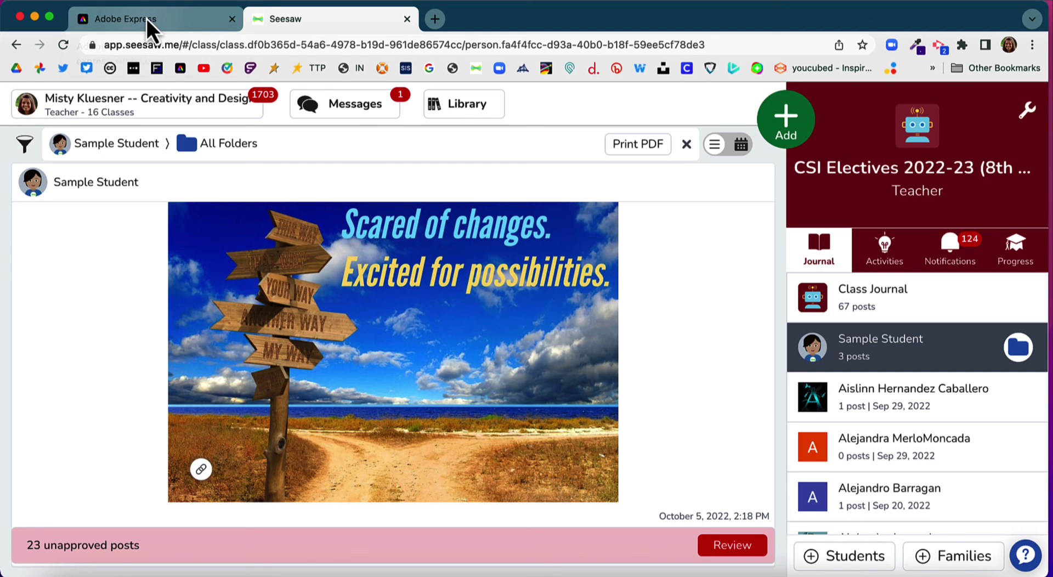
pyautogui.click(789, 5)
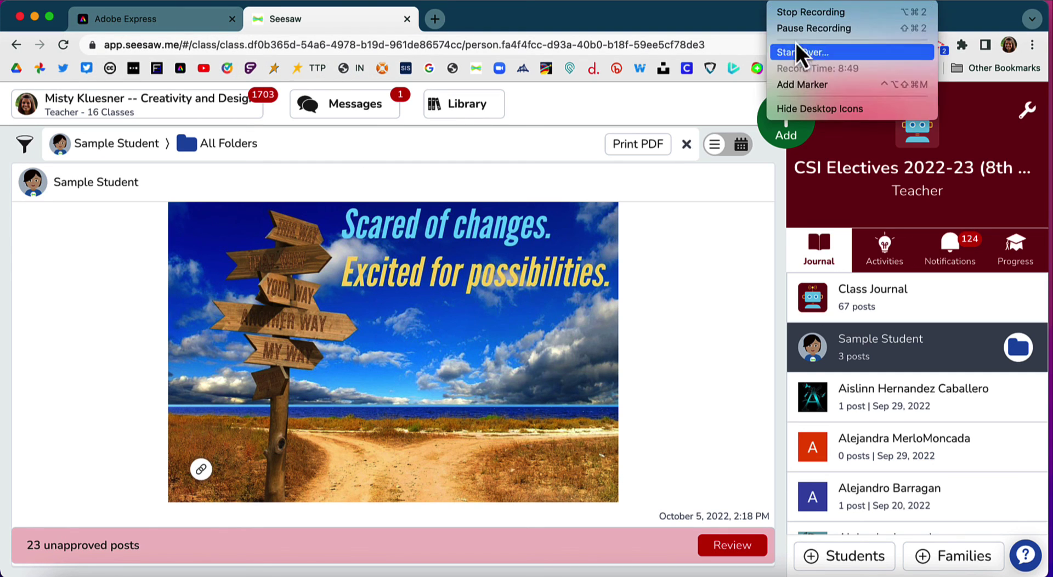